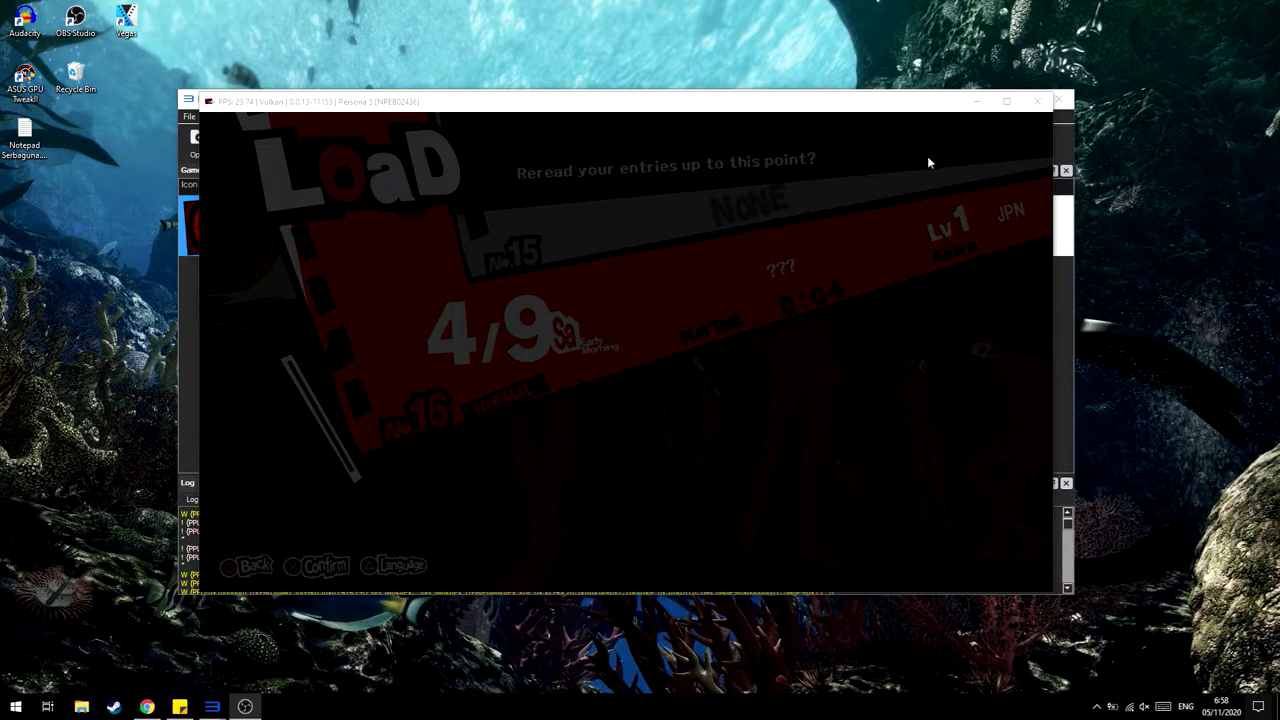
- Exit the running Persona 5 game and confirm leaving it
click(1038, 104)
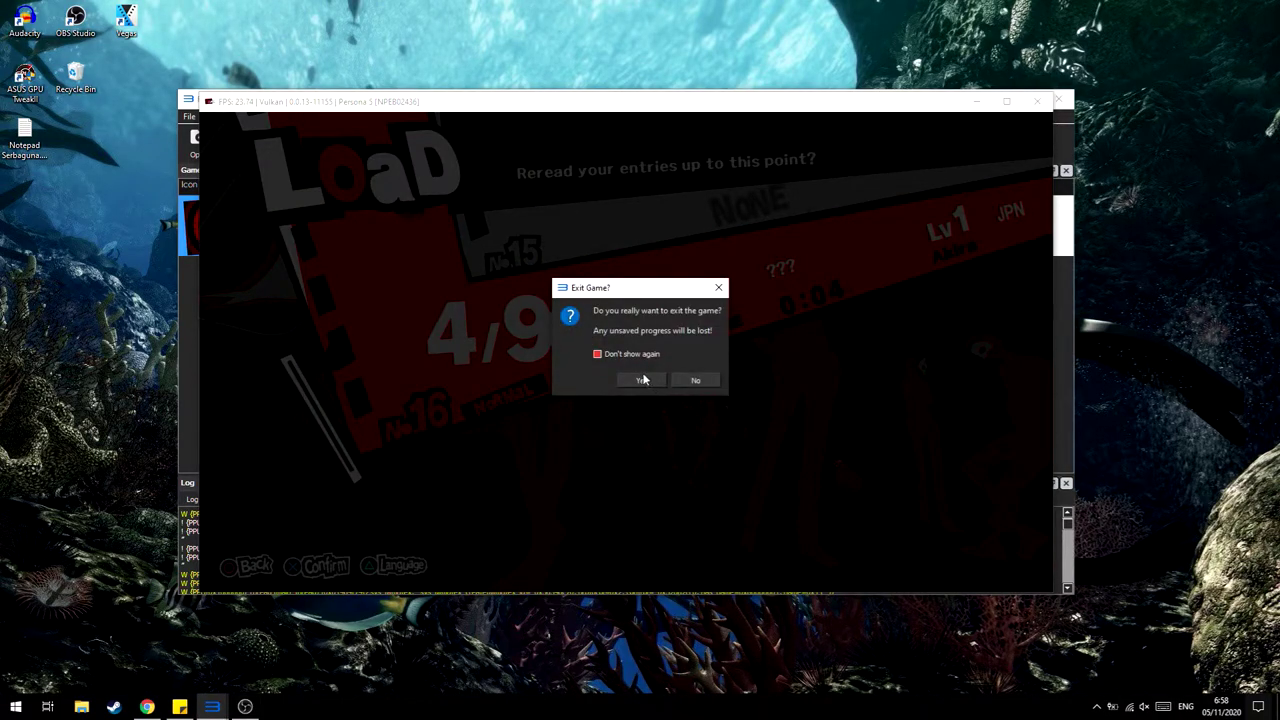
click(644, 379)
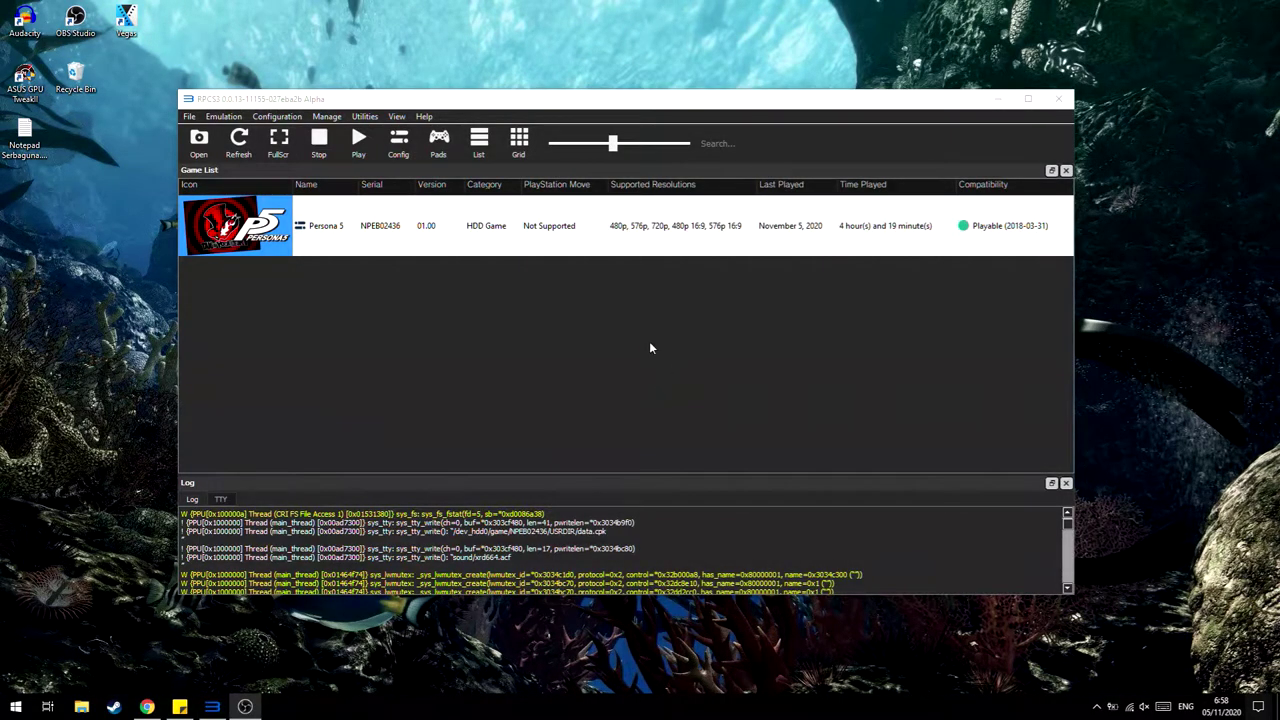
- Switch to Chrome to view the search results for the Bruteforce Save Data download, and minimize the browser
click(147, 707)
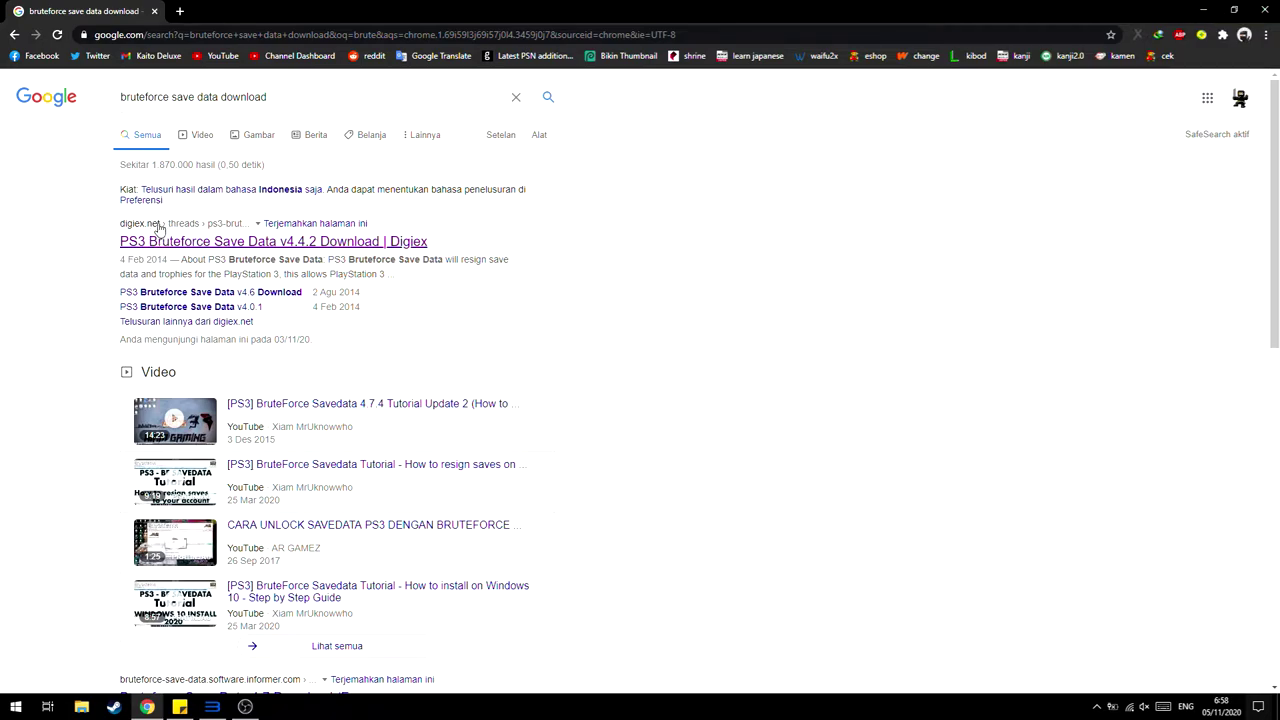
click(1205, 10)
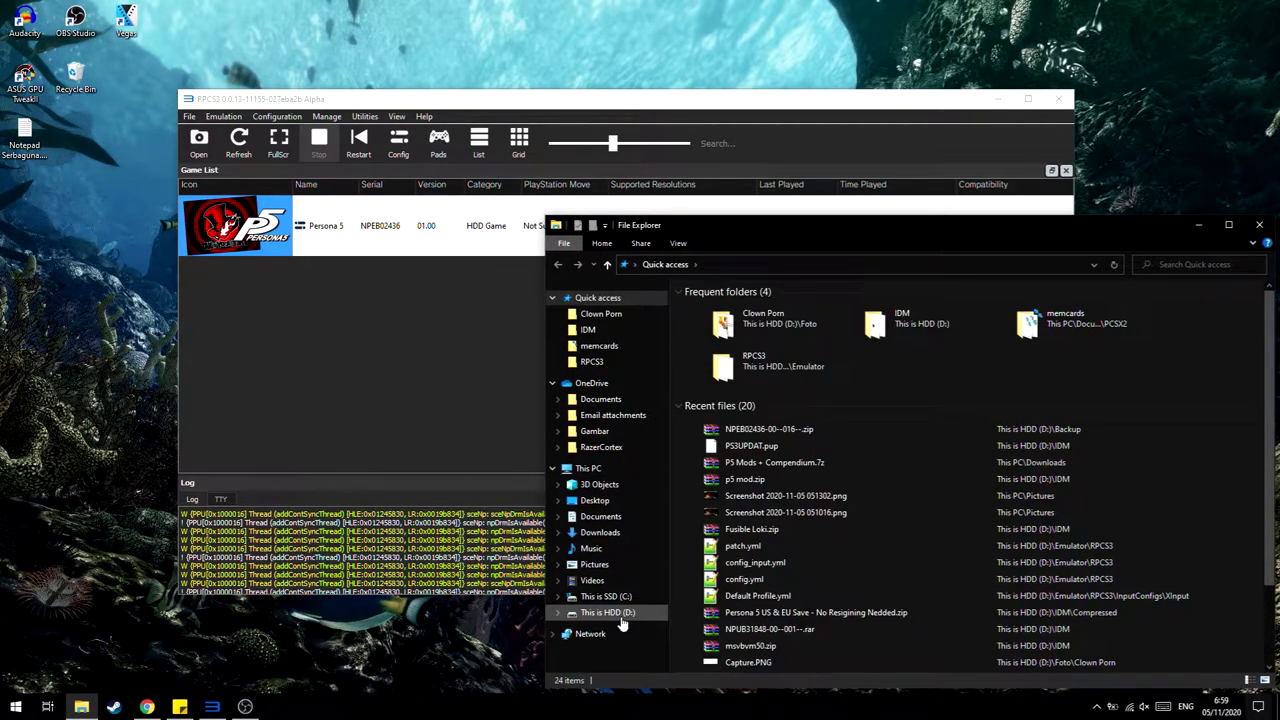
- Open the folder D:\Emulator\Tools\Bruteforce Save Data in File Explorer and select MSVBVM50.DLL
click(619, 616)
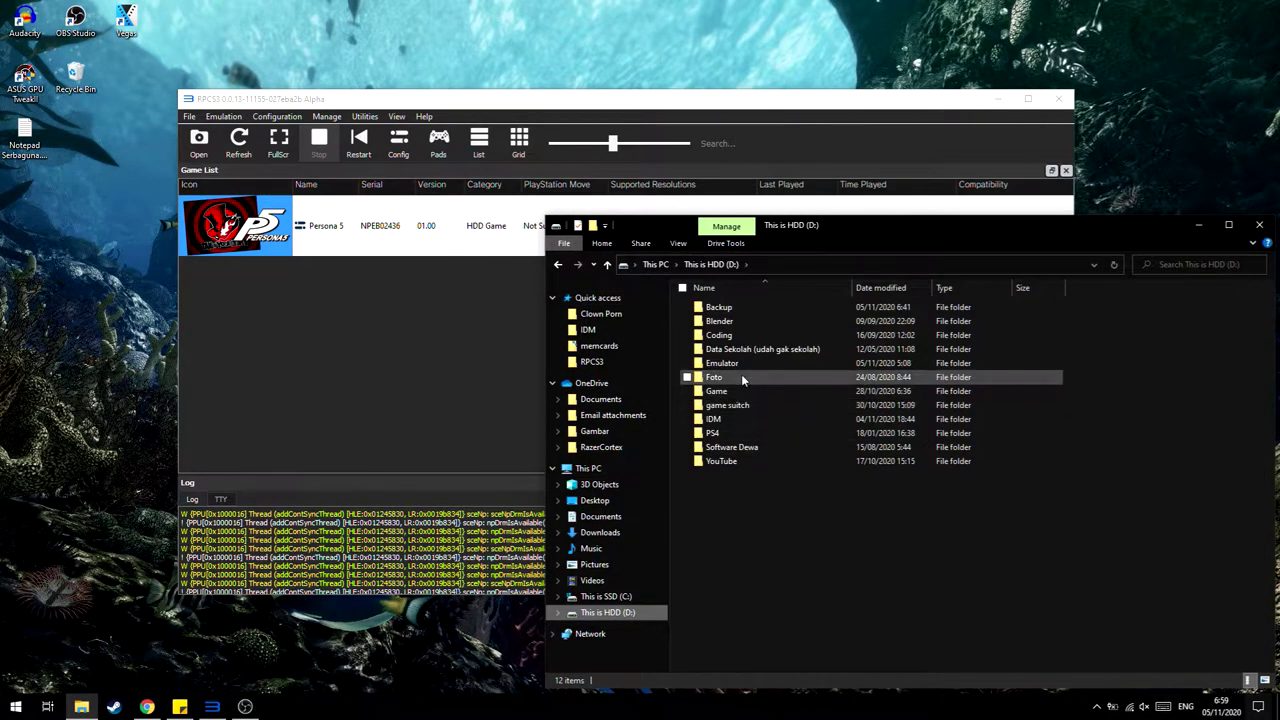
double_click(740, 364)
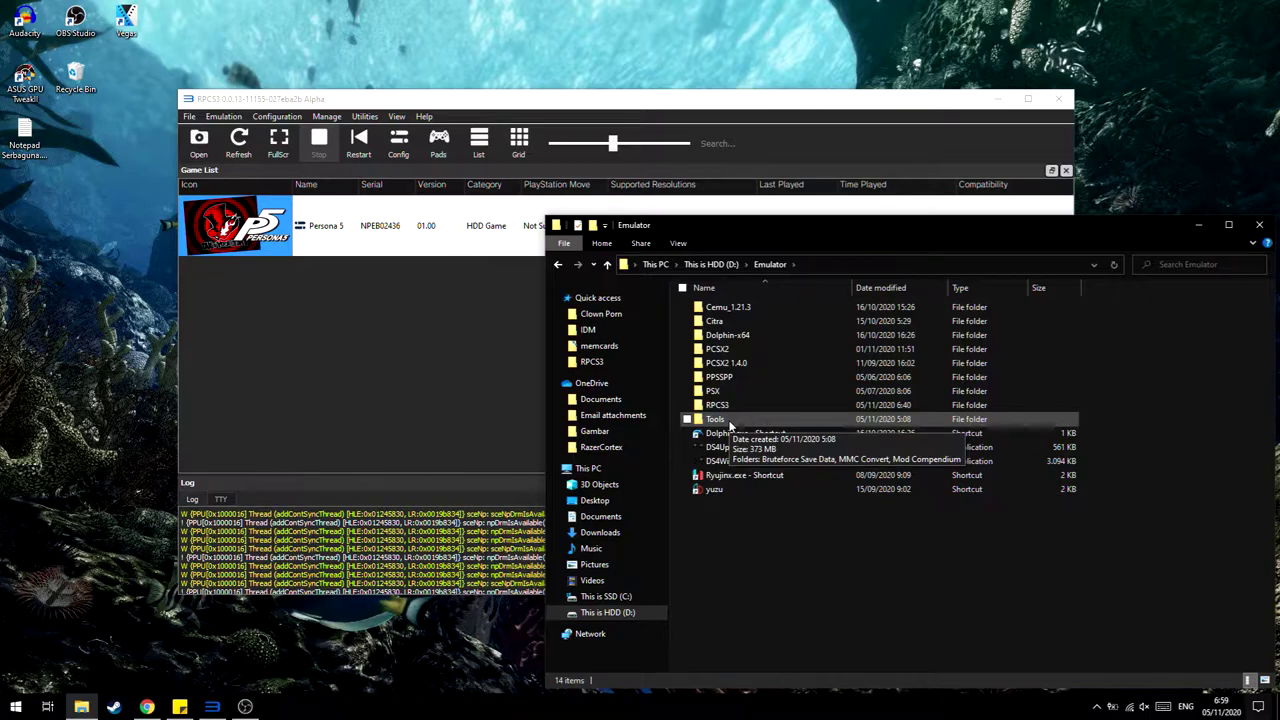
double_click(730, 422)
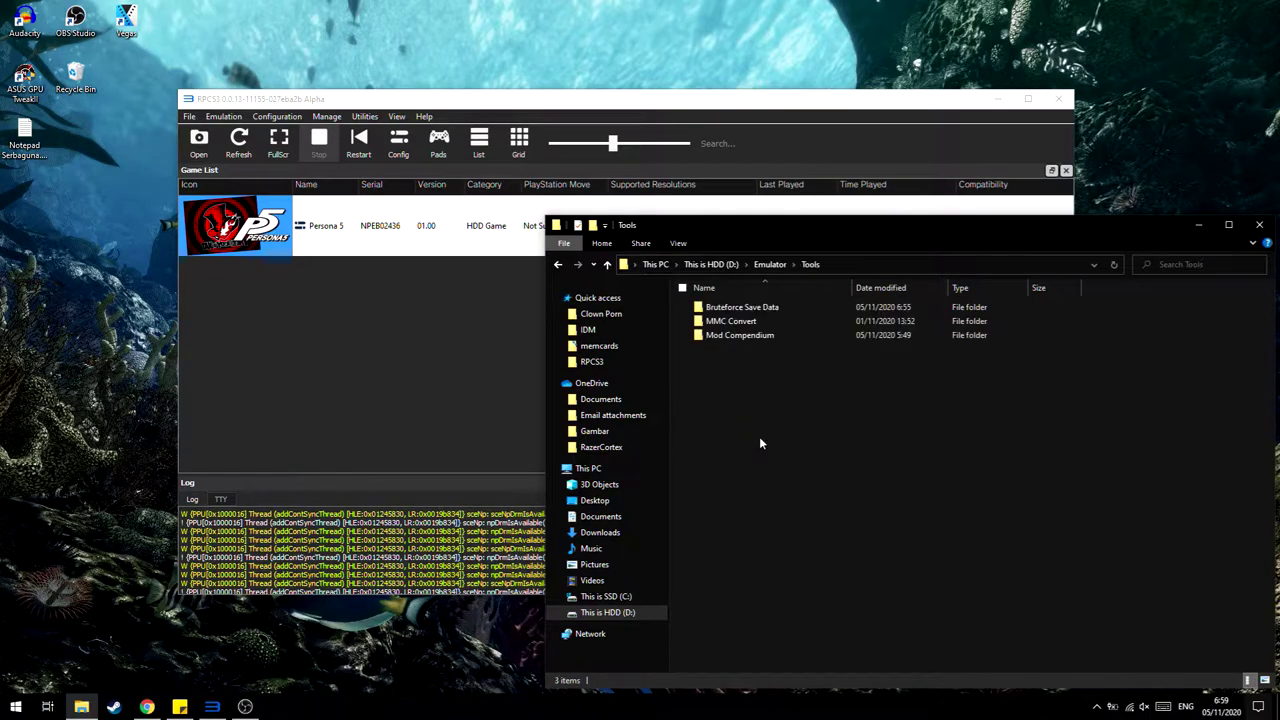
double_click(753, 308)
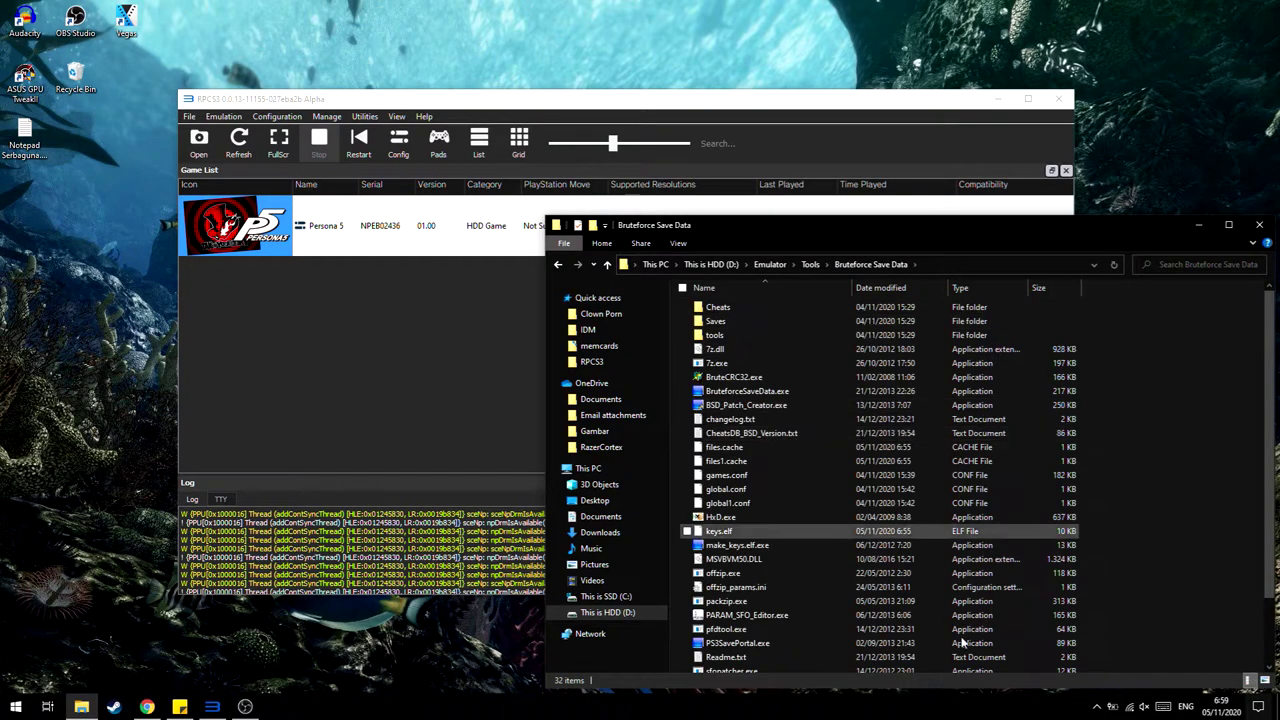
scroll(1150, 390, up, 2)
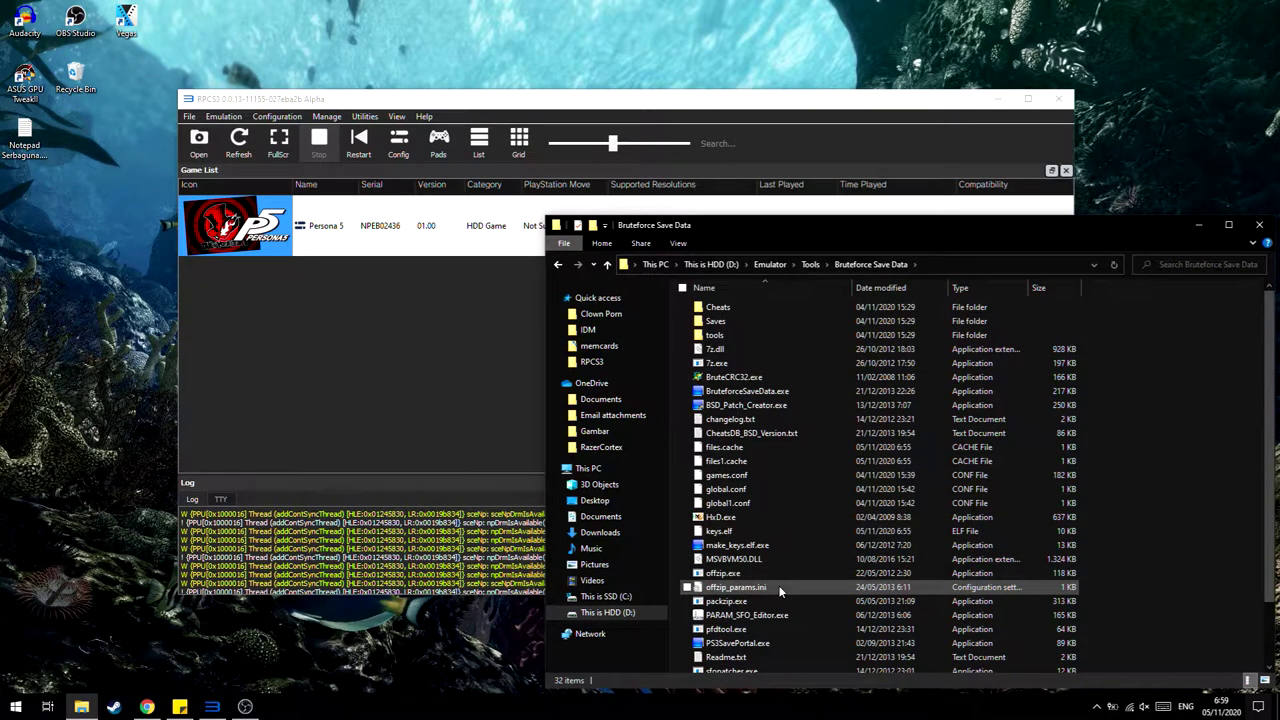
click(755, 561)
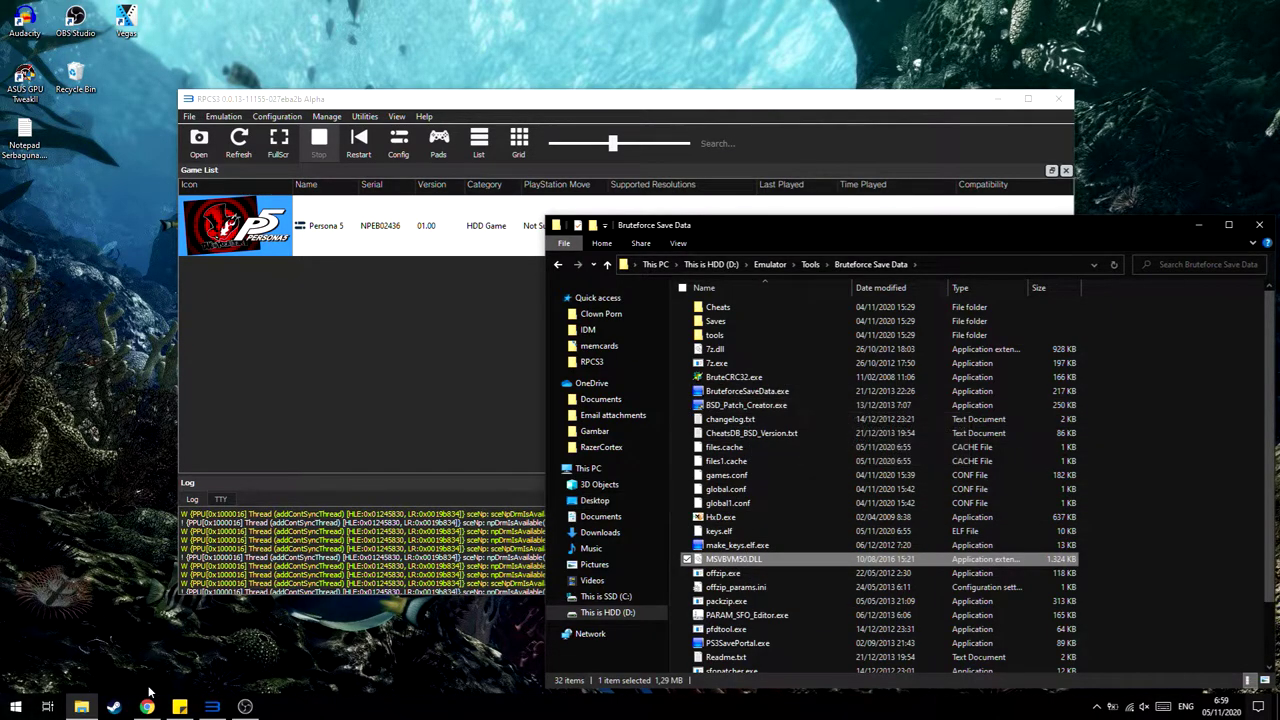
- Switch to Chrome, search Google for msvbvm50.dll and open its DLL-files.com page
mouse_move(147, 707)
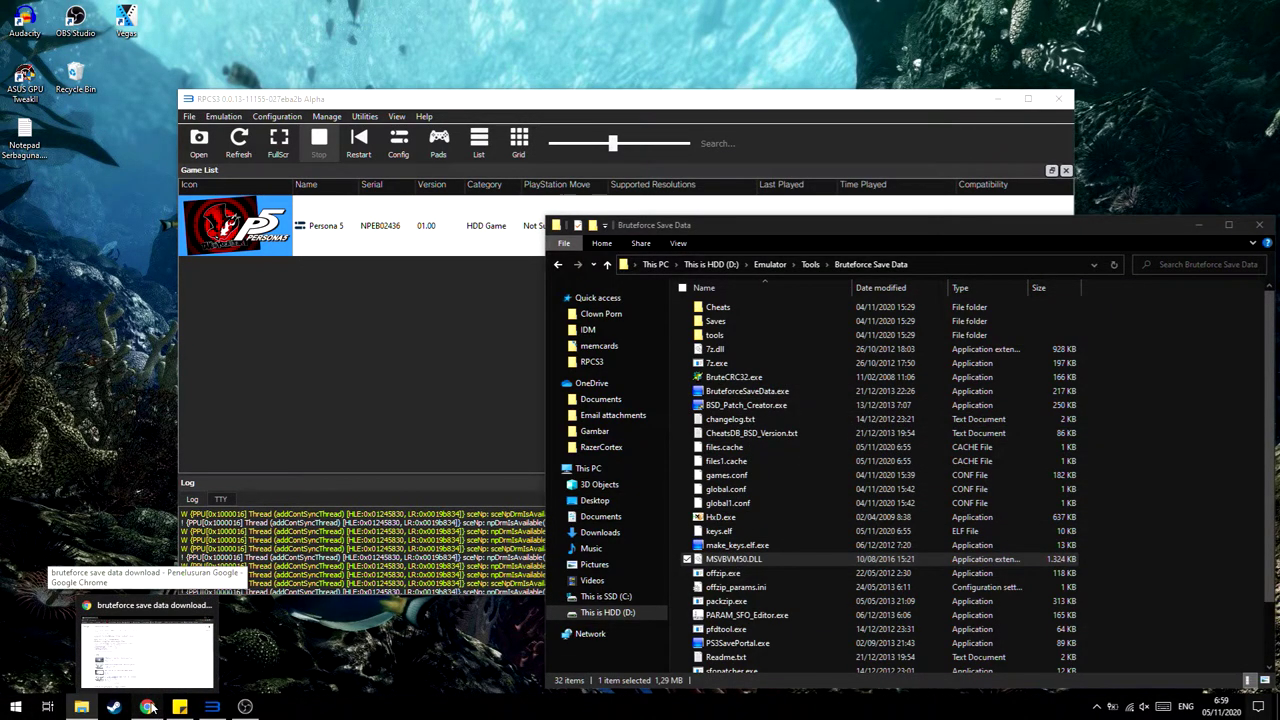
click(147, 650)
drag(290, 97, 2, 118)
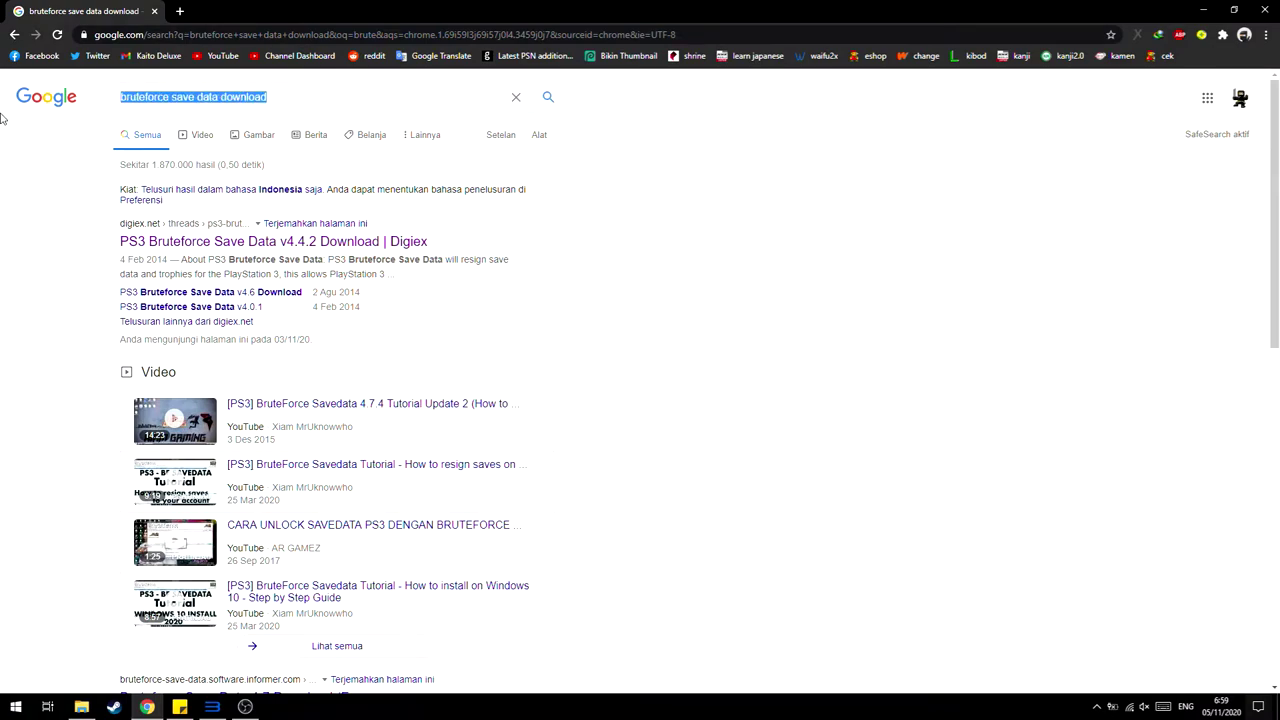
text(ms)
key(Down)
key(Return)
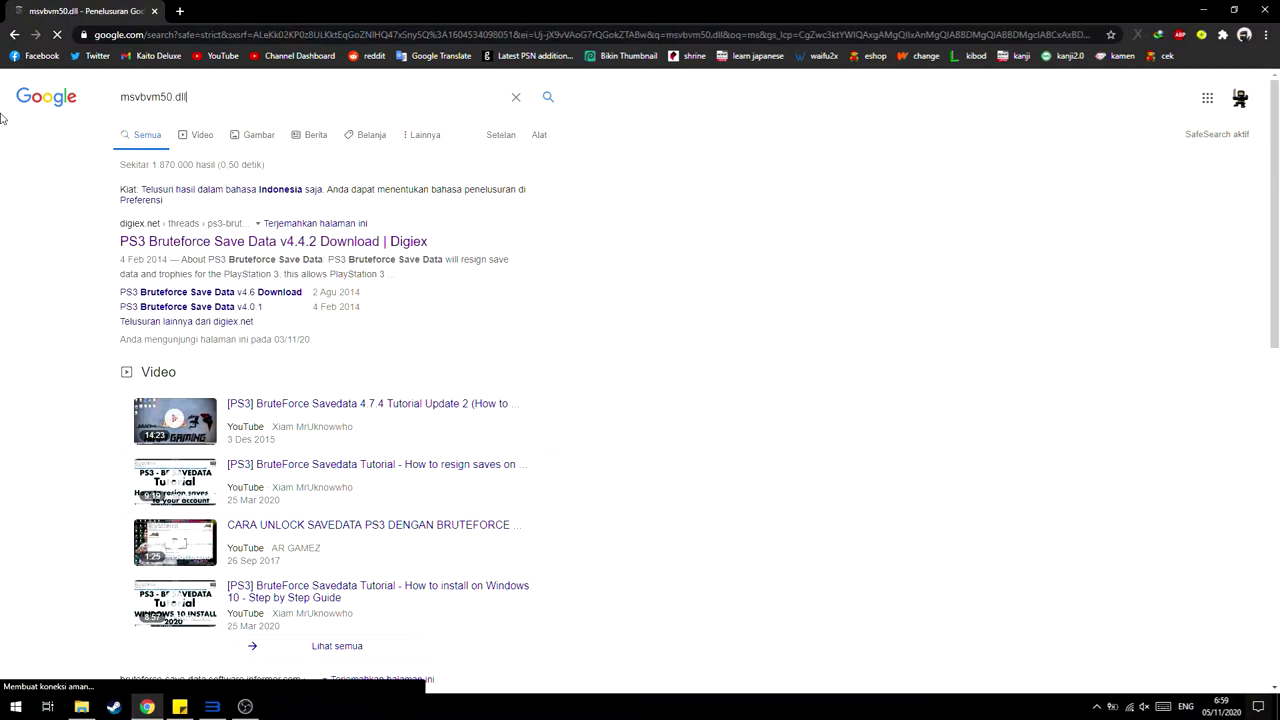
click(228, 210)
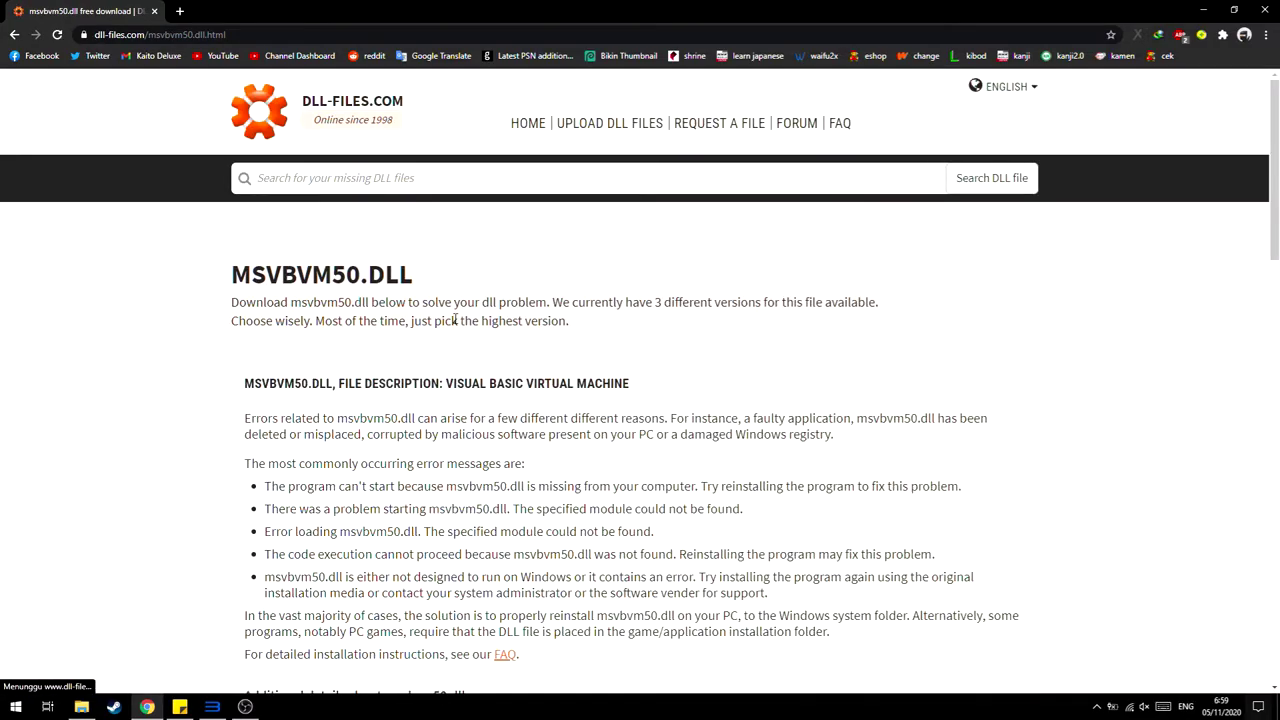
- Look over the msvbvm50.dll description and its download versions, and close the browser
scroll(478, 449, down, 10)
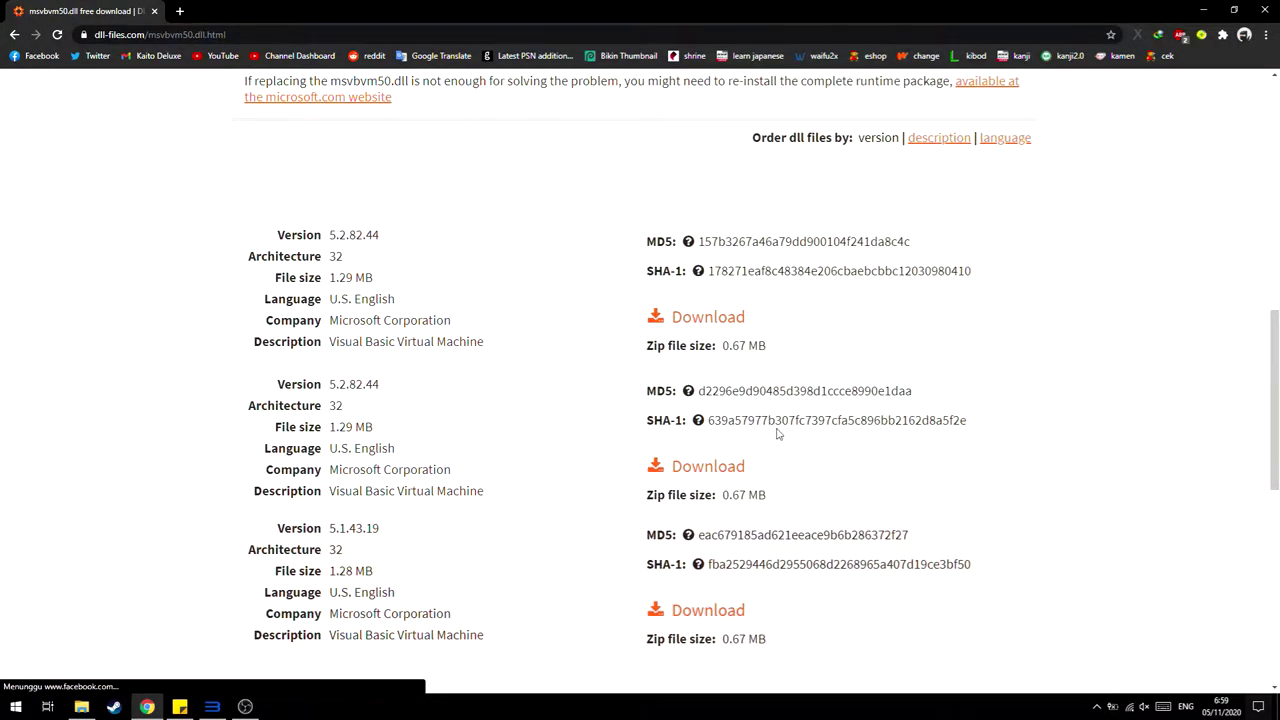
scroll(815, 311, up, 2)
scroll(815, 311, up, 3)
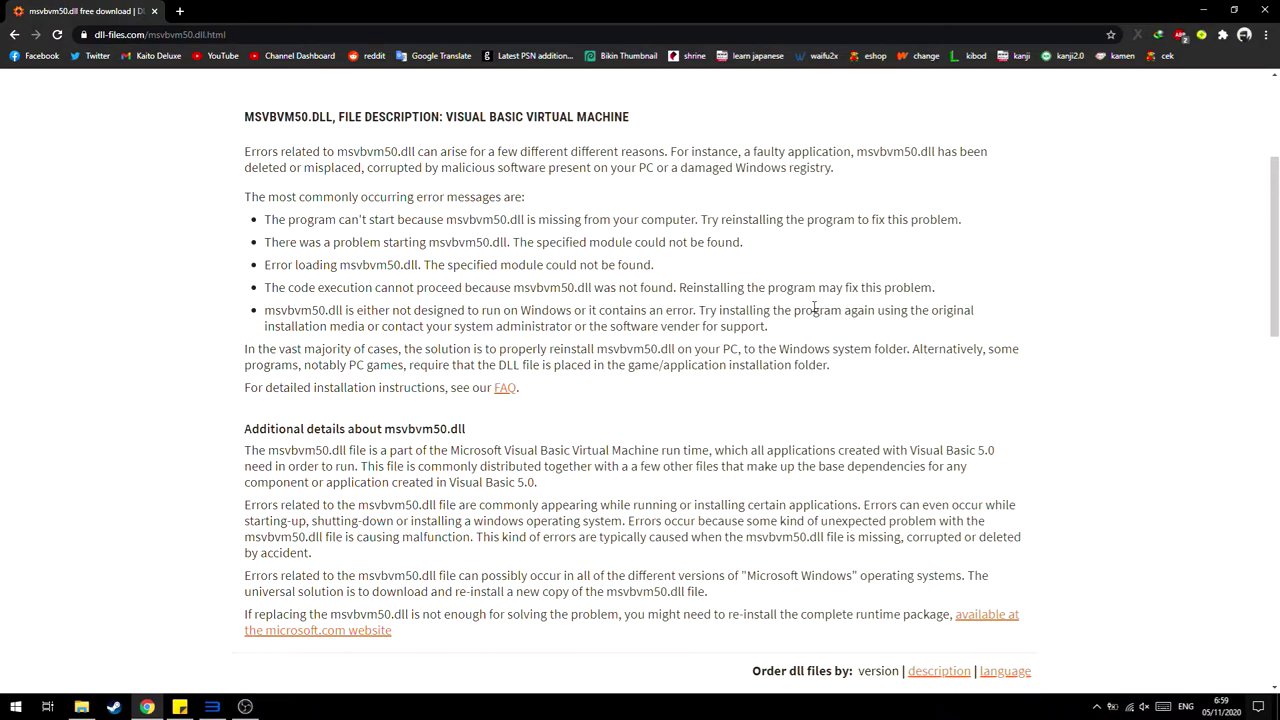
scroll(815, 311, up, 3)
click(1268, 8)
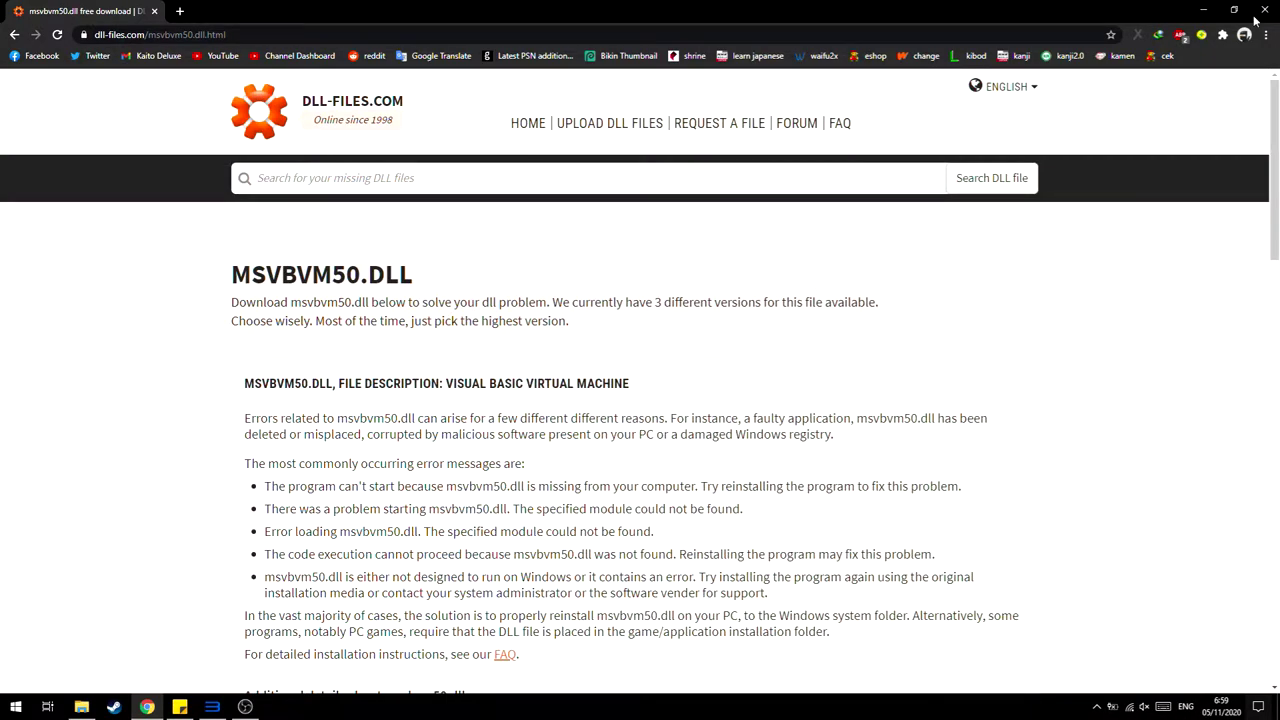
- Launch BruteforceSaveData.exe, dismiss the cheats repository update and decline configuring template.sfo
double_click(700, 389)
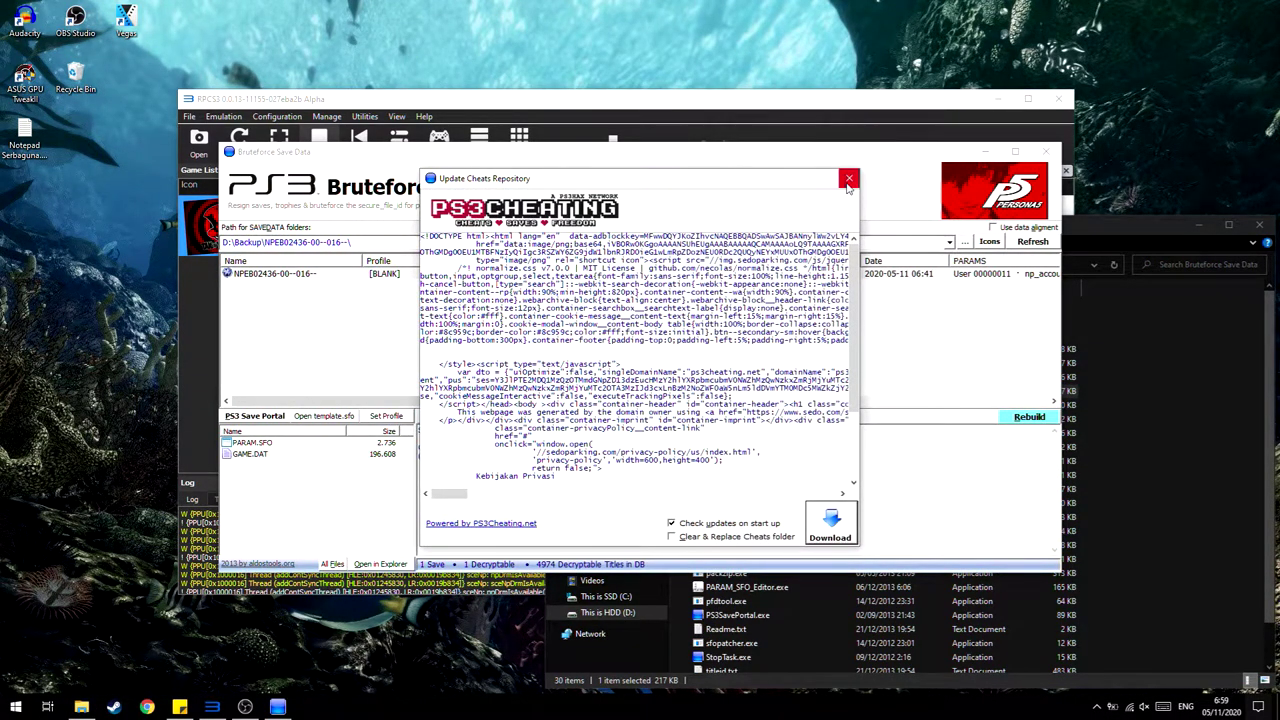
click(849, 178)
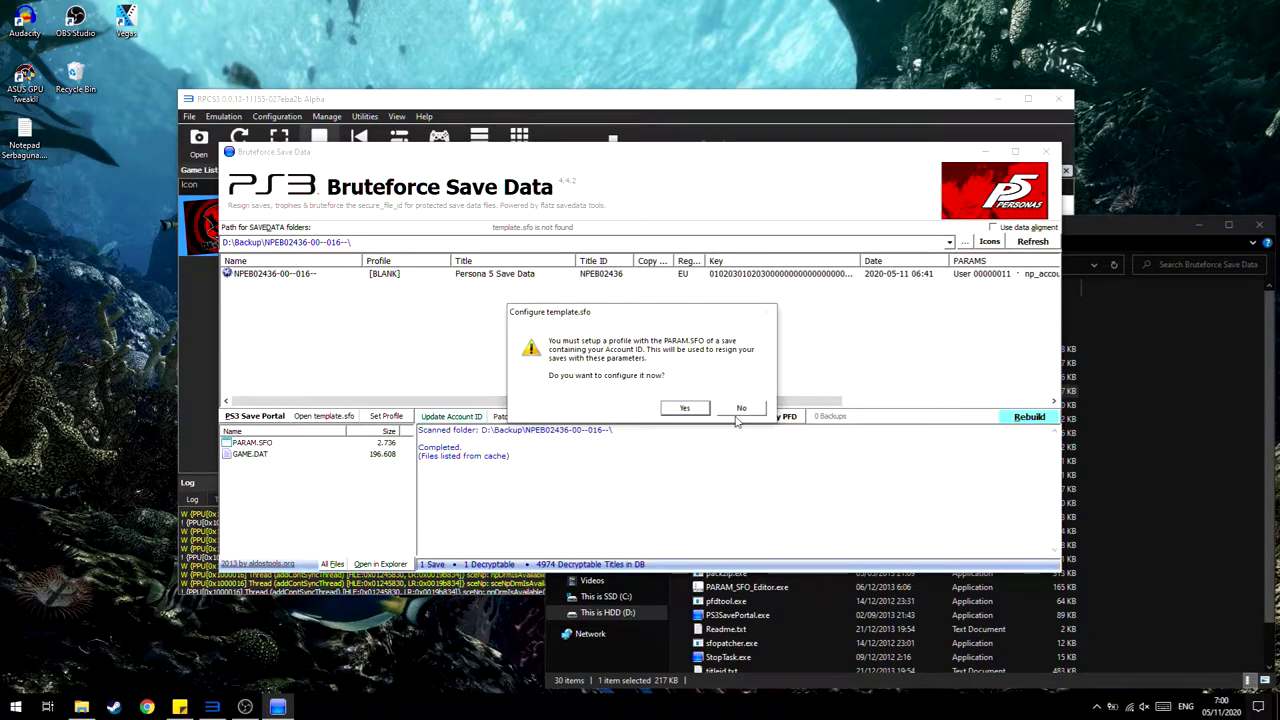
click(740, 409)
click(966, 243)
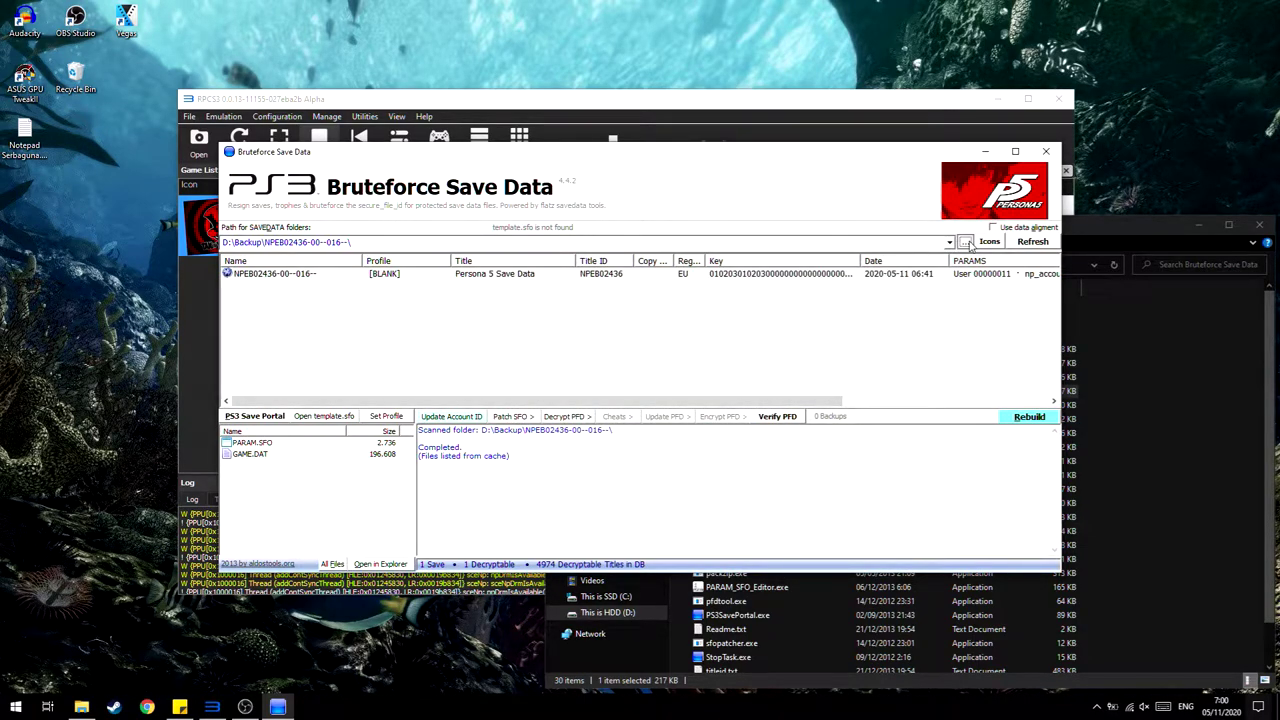
scroll(640, 398, down, 3)
scroll(648, 400, up, 2)
scroll(660, 400, down, 3)
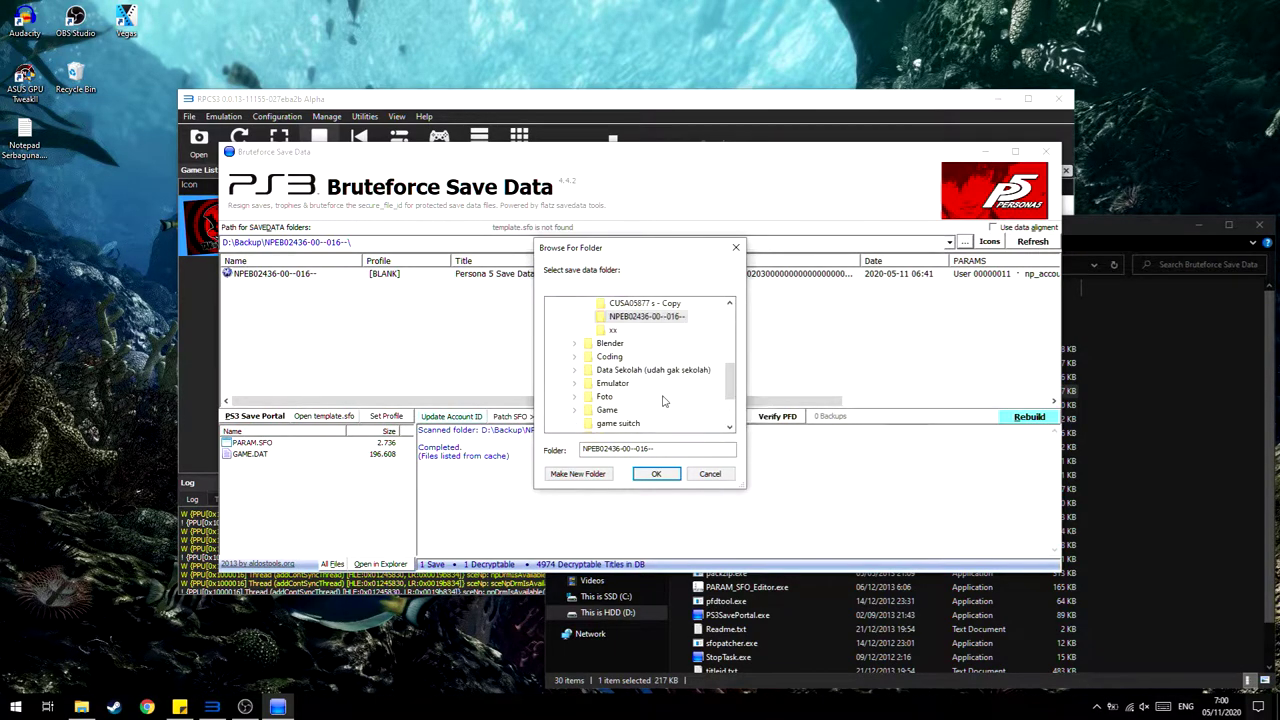
scroll(650, 395, up, 1)
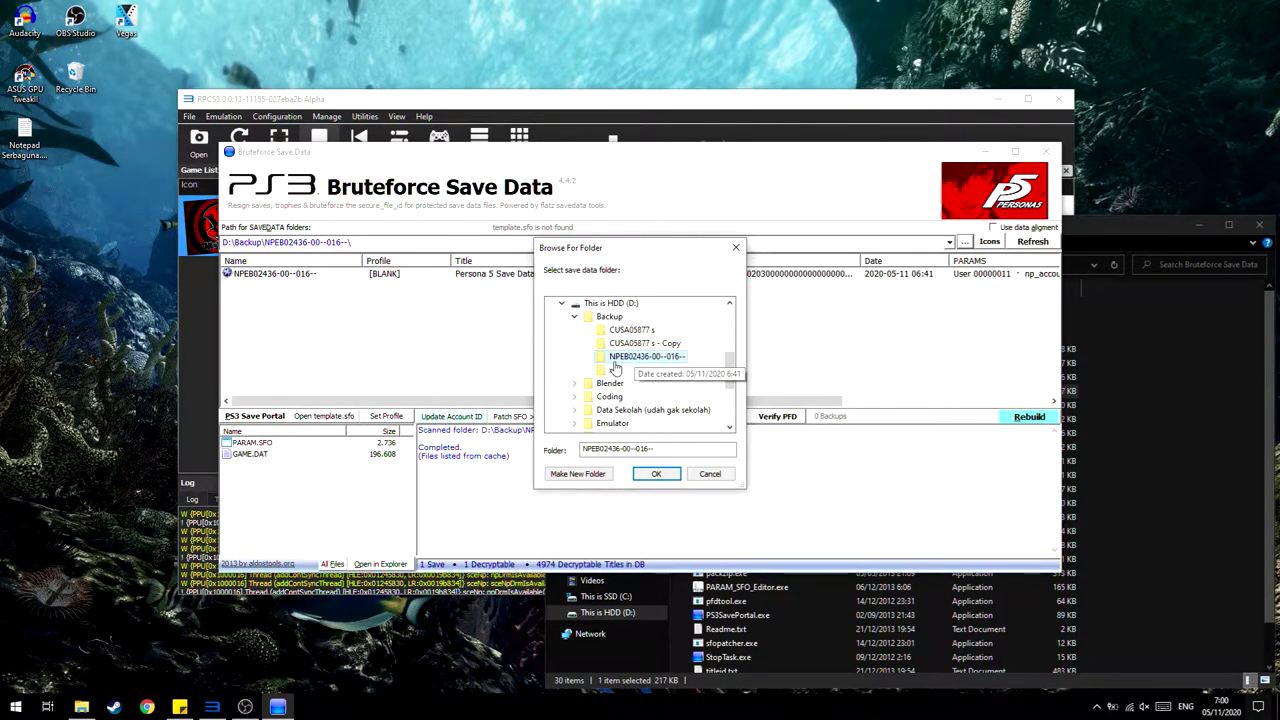
click(612, 319)
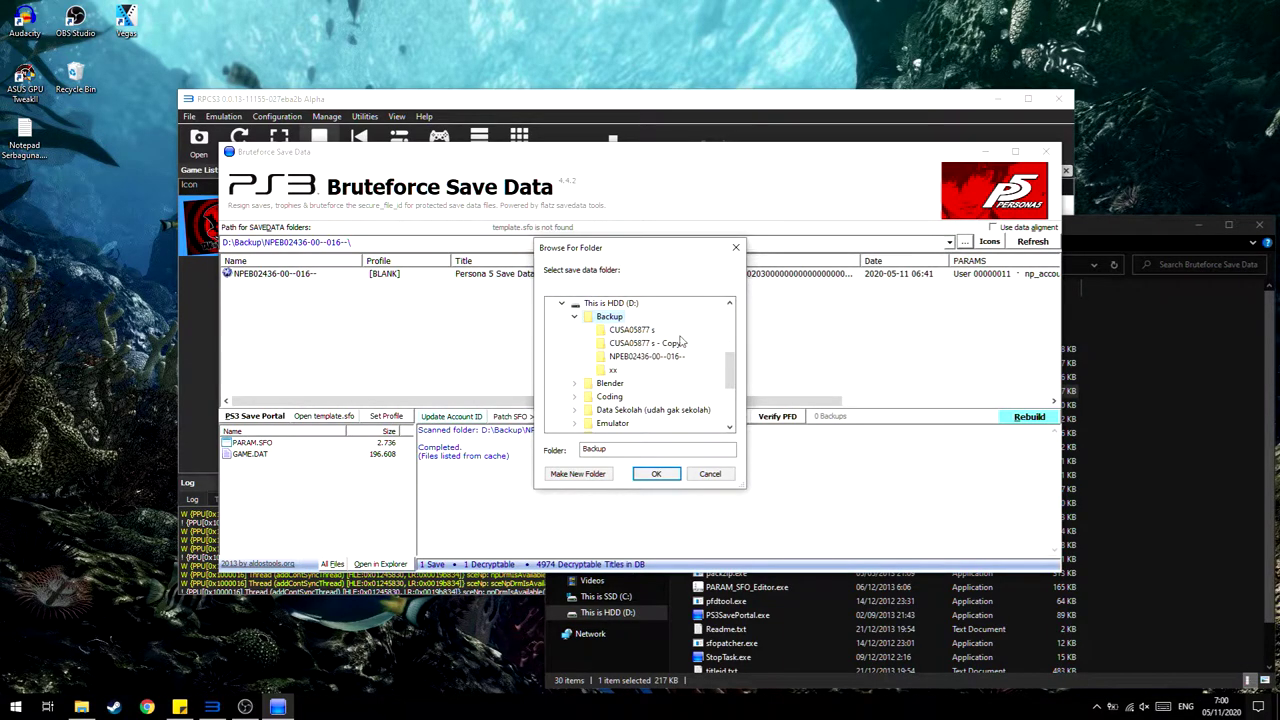
click(648, 356)
click(611, 317)
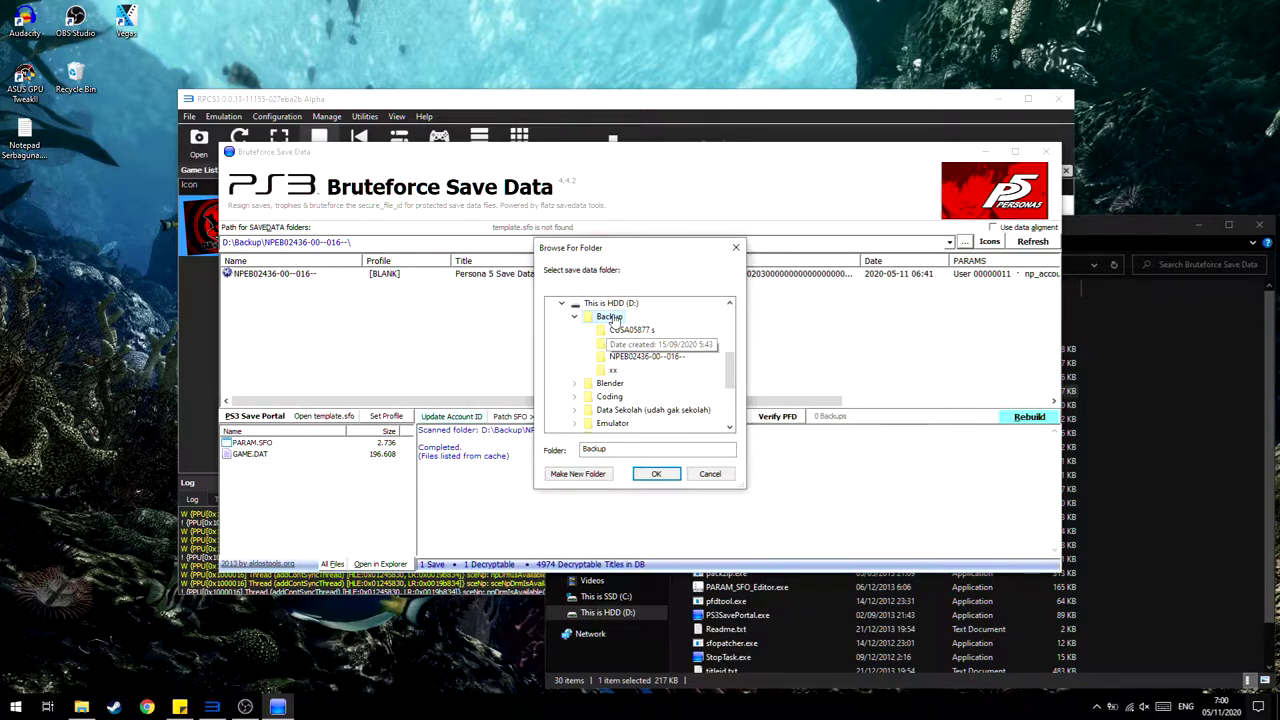
click(650, 357)
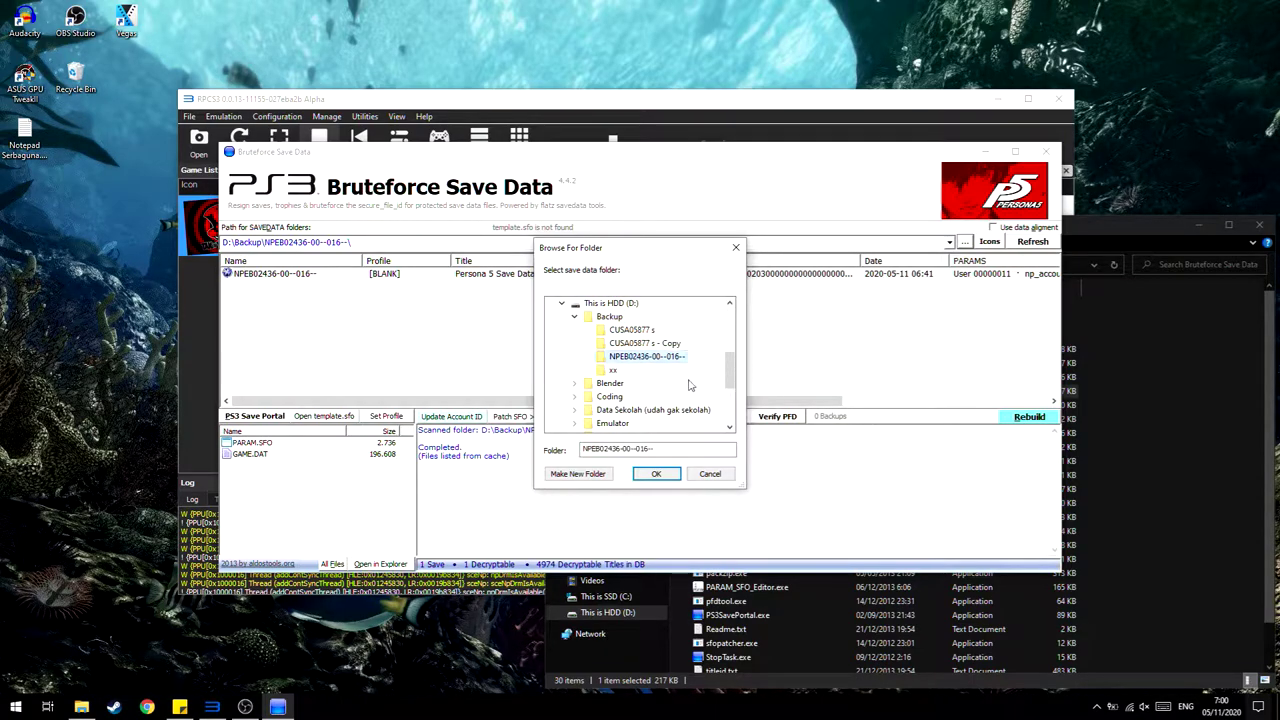
click(655, 474)
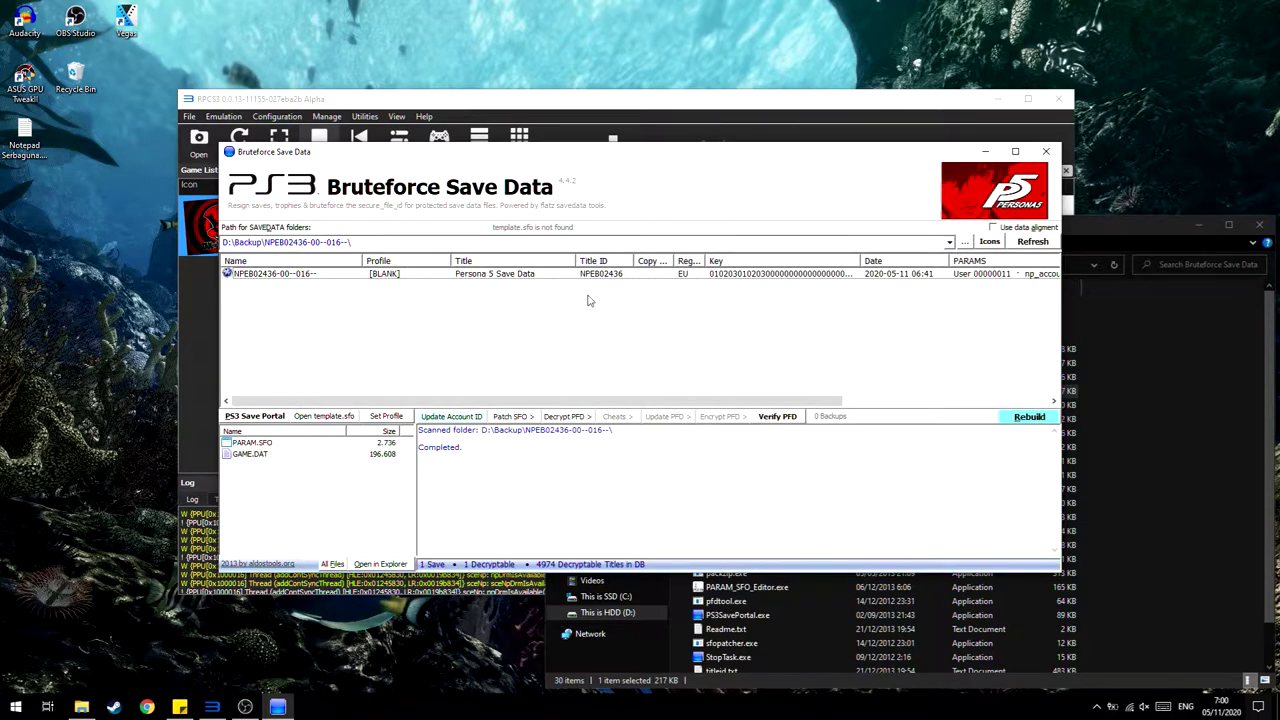
- Bruteforce the key of the Persona 5 save again and acknowledge the result
right_click(460, 273)
click(468, 280)
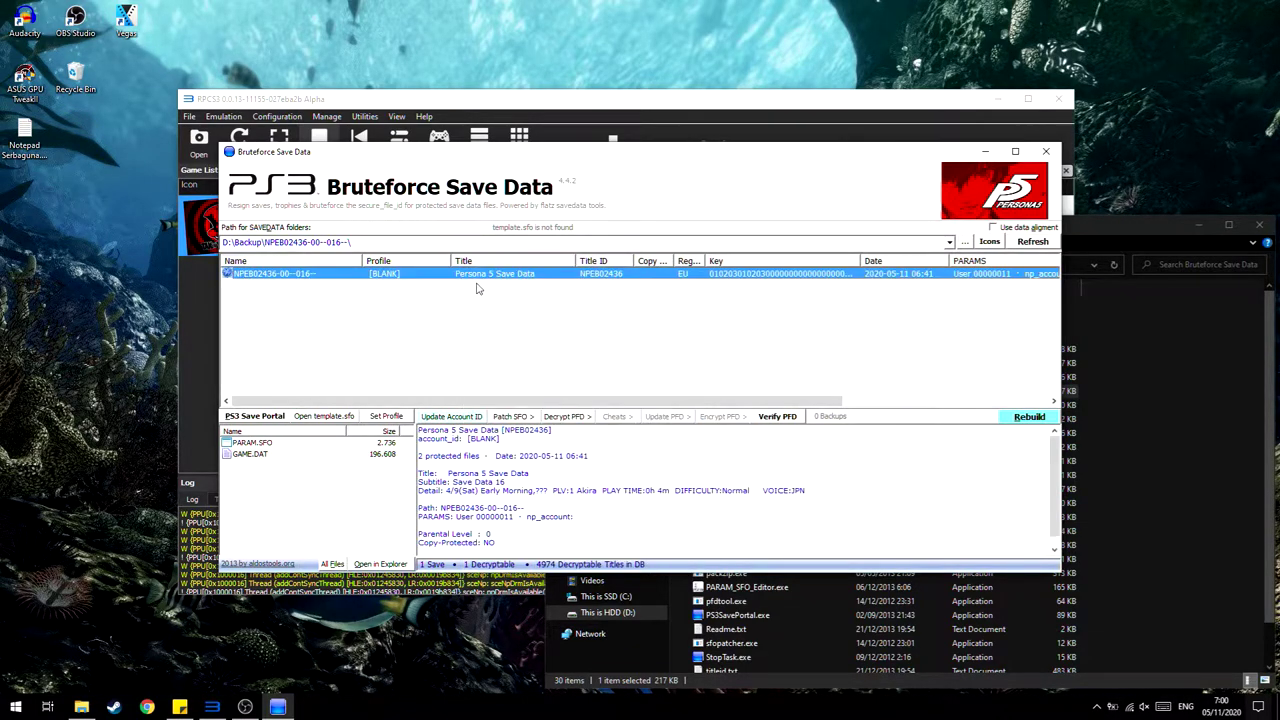
right_click(487, 281)
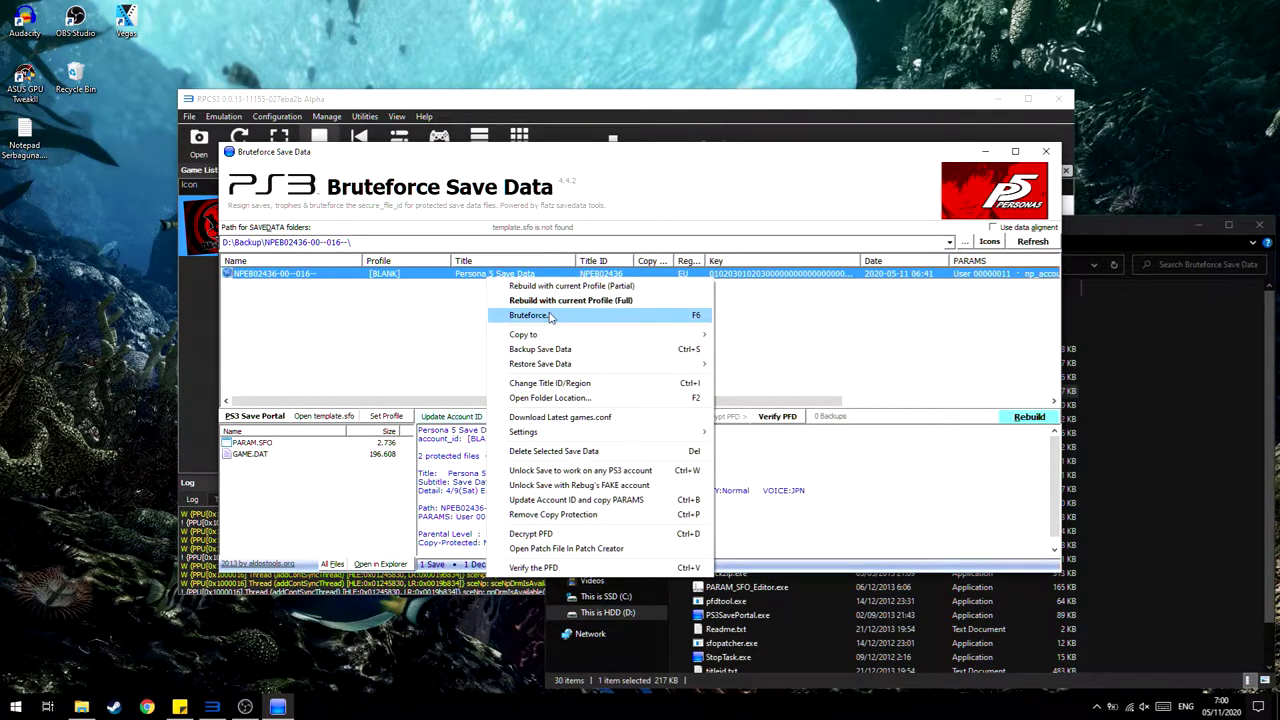
click(527, 315)
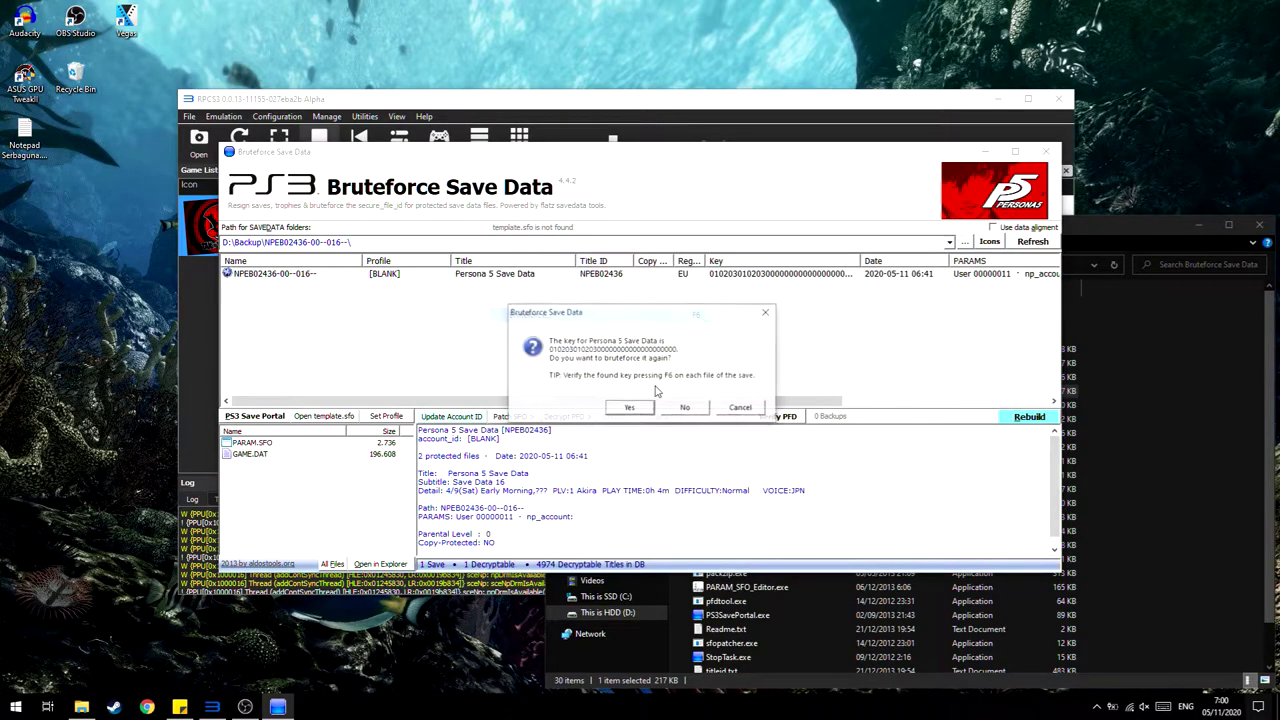
click(631, 408)
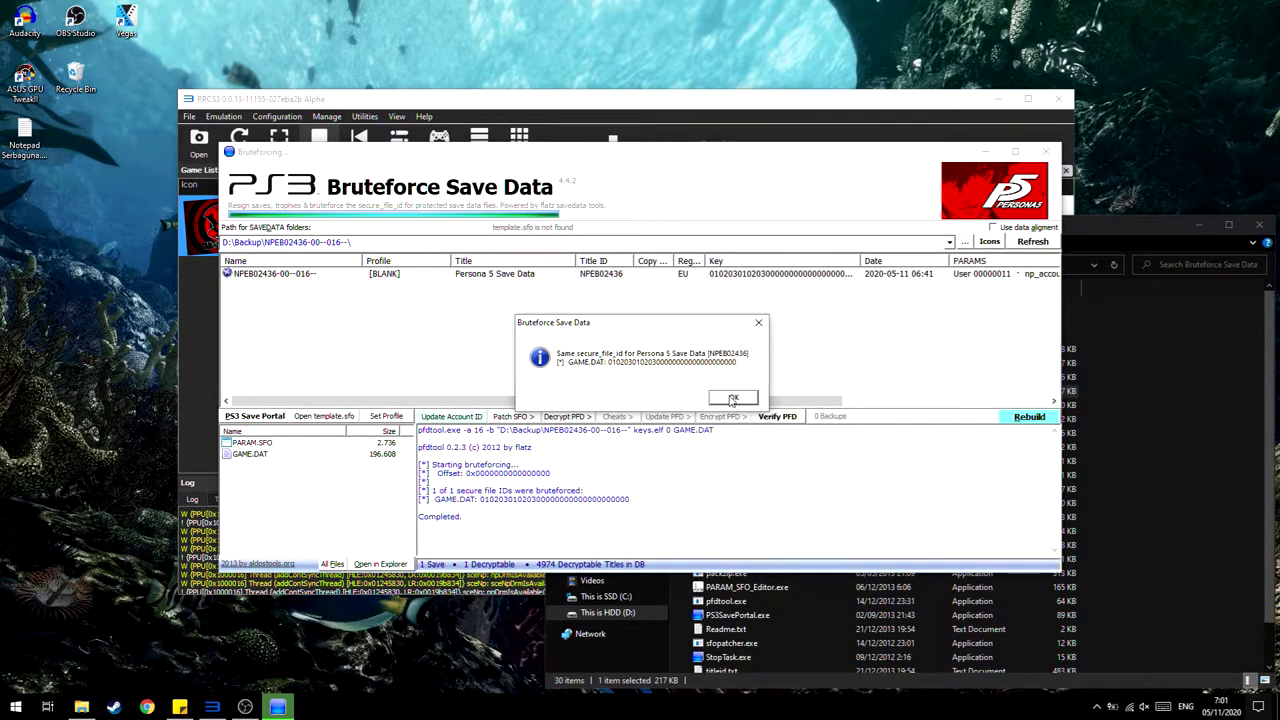
click(731, 397)
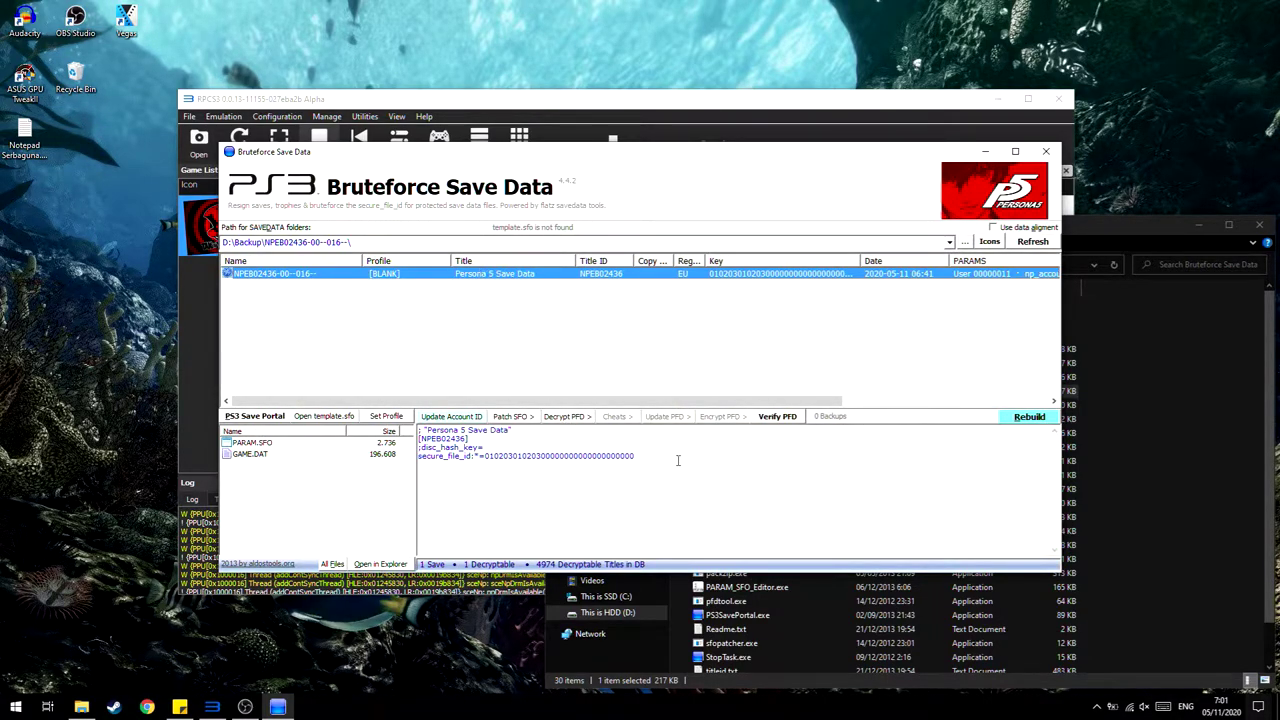
- Decrypt GAME.DAT of the Persona 5 save using the option for selected files only
click(568, 419)
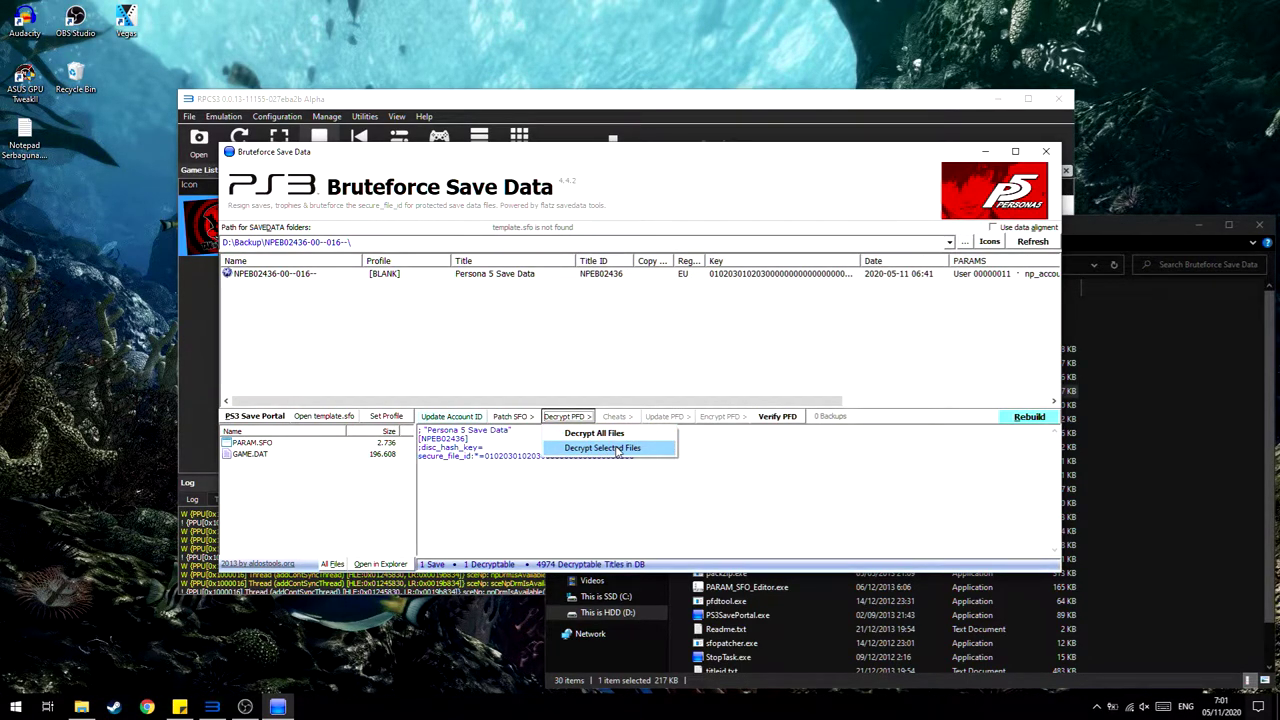
click(618, 448)
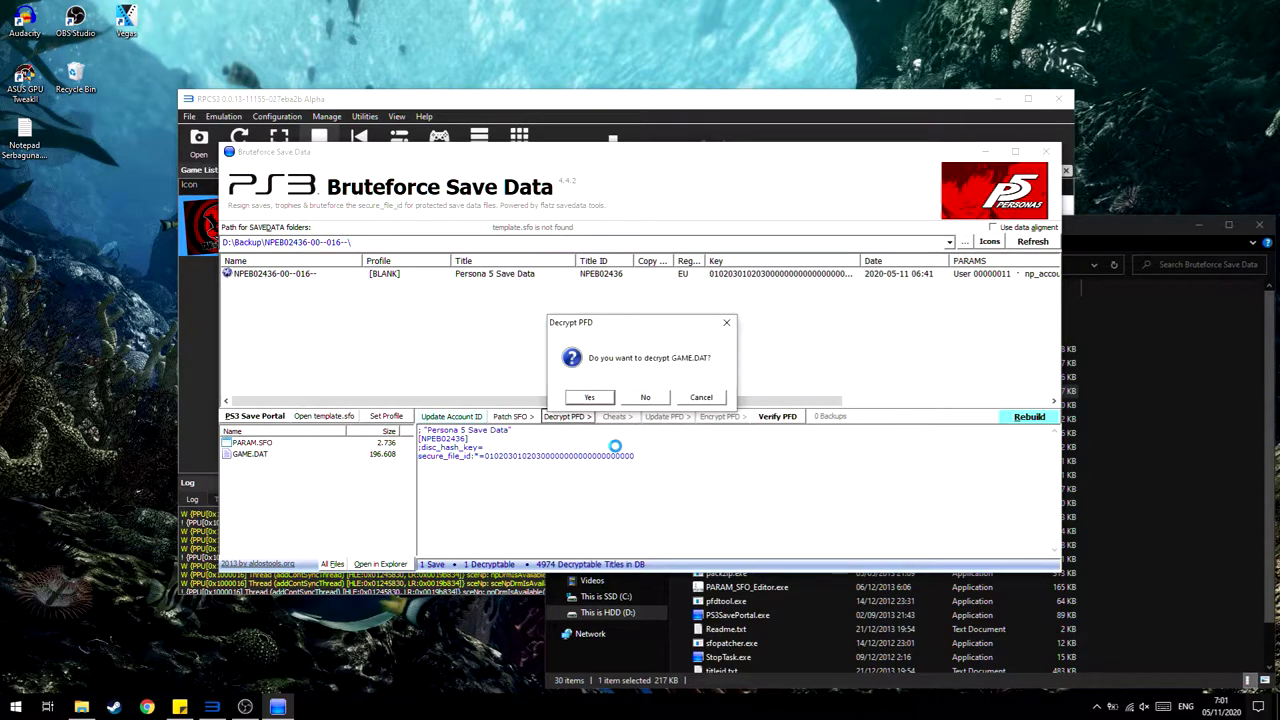
click(589, 399)
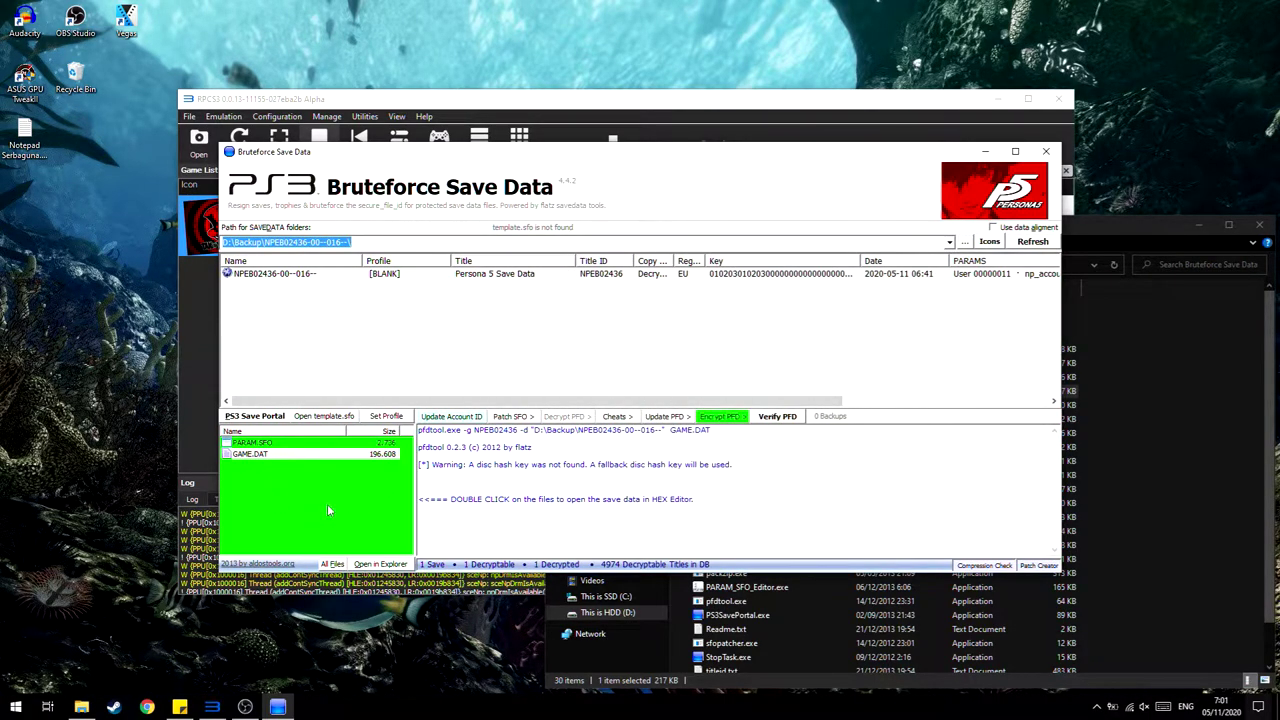
click(326, 444)
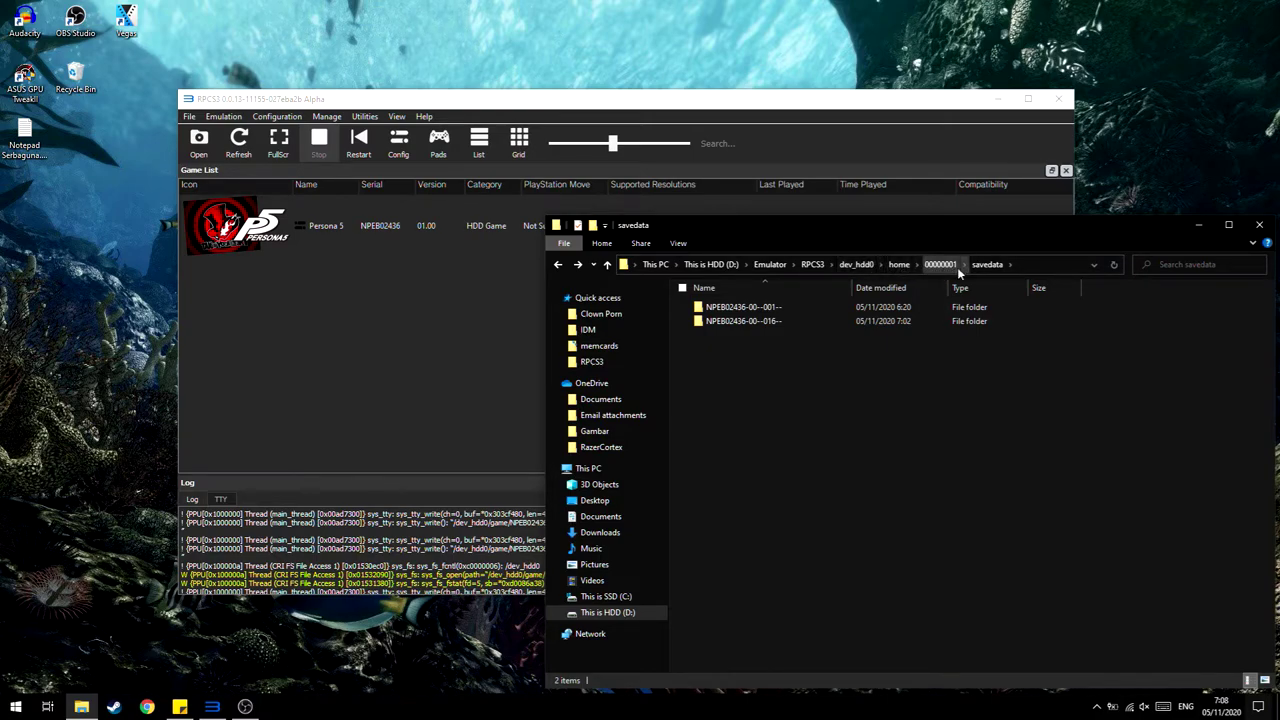
double_click(752, 322)
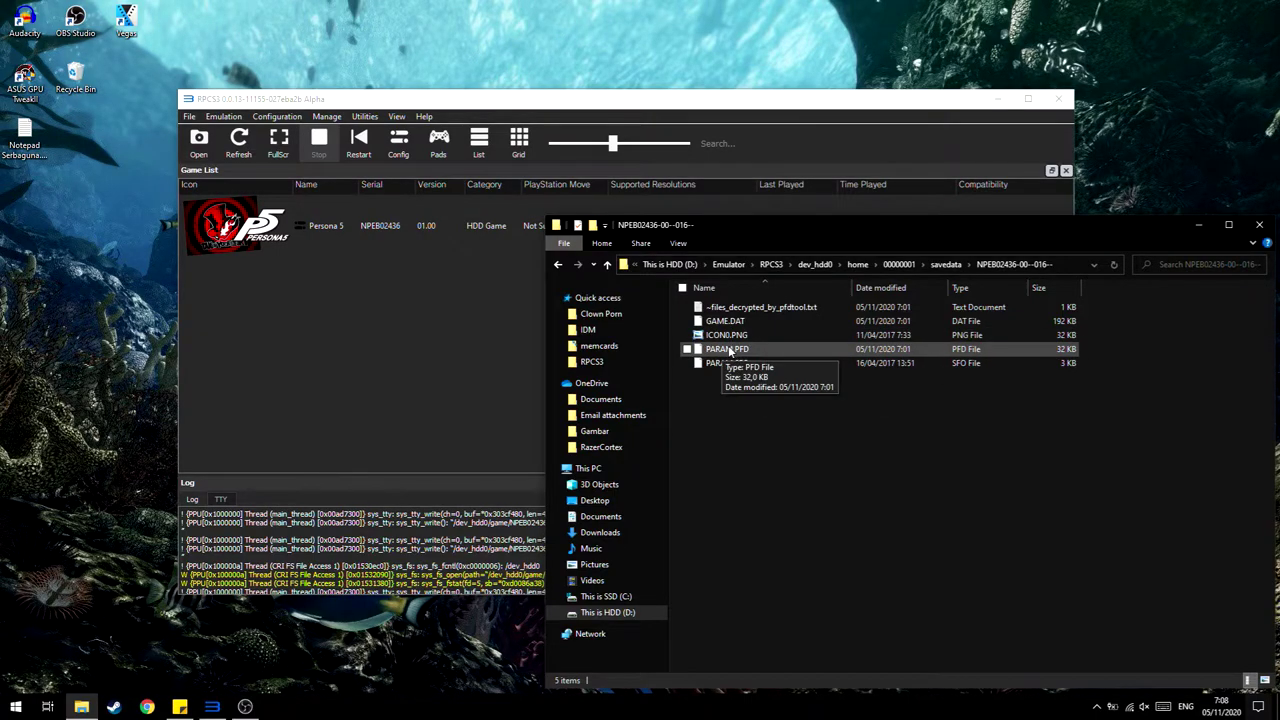
click(742, 309)
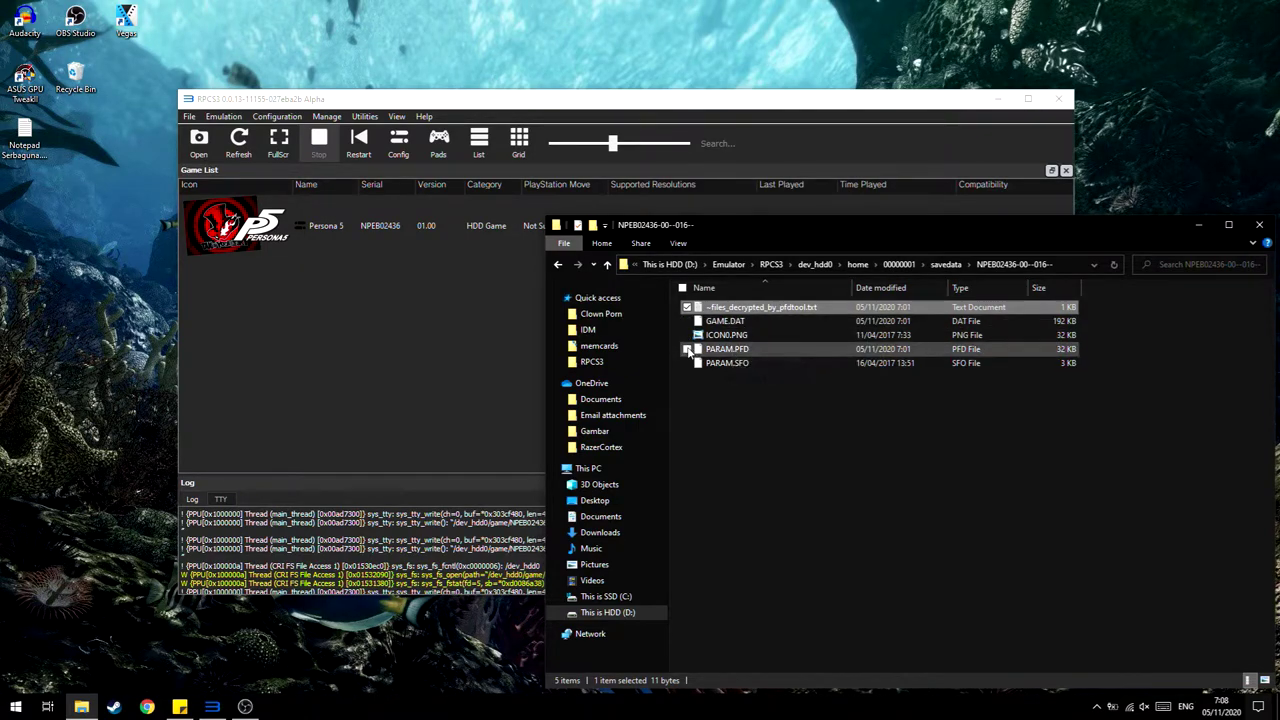
click(698, 350)
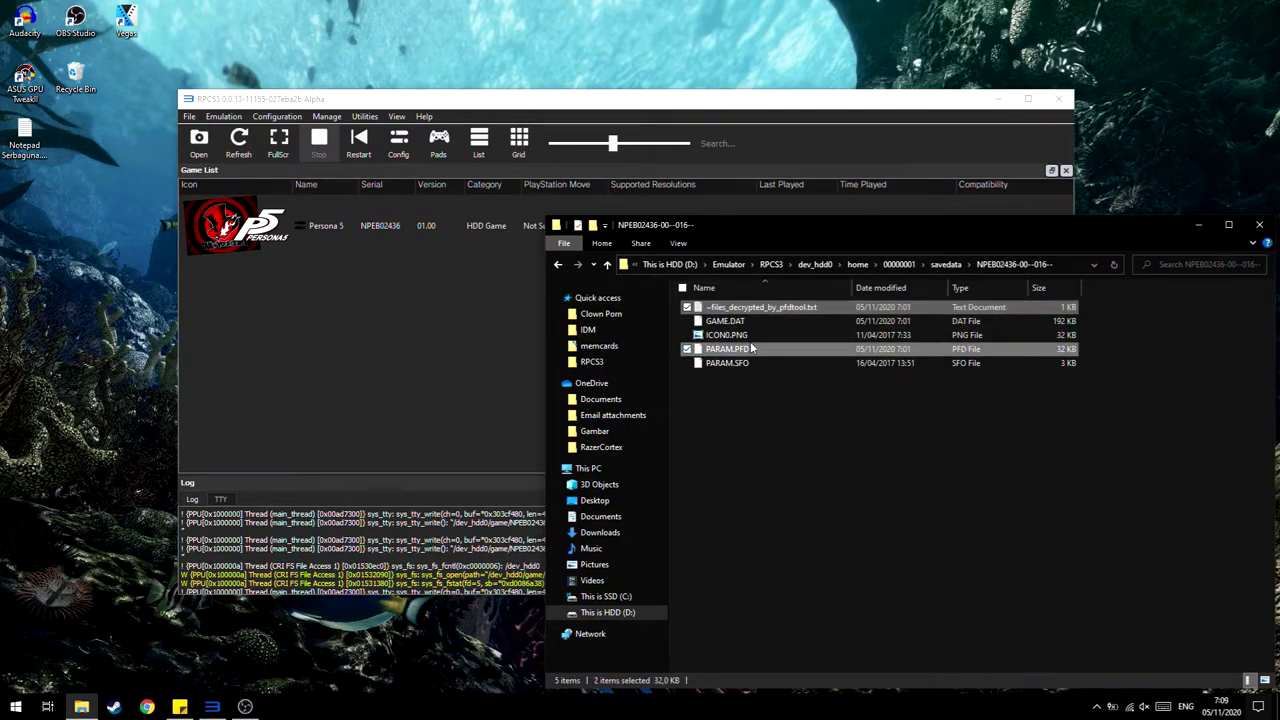
click(946, 266)
double_click(739, 306)
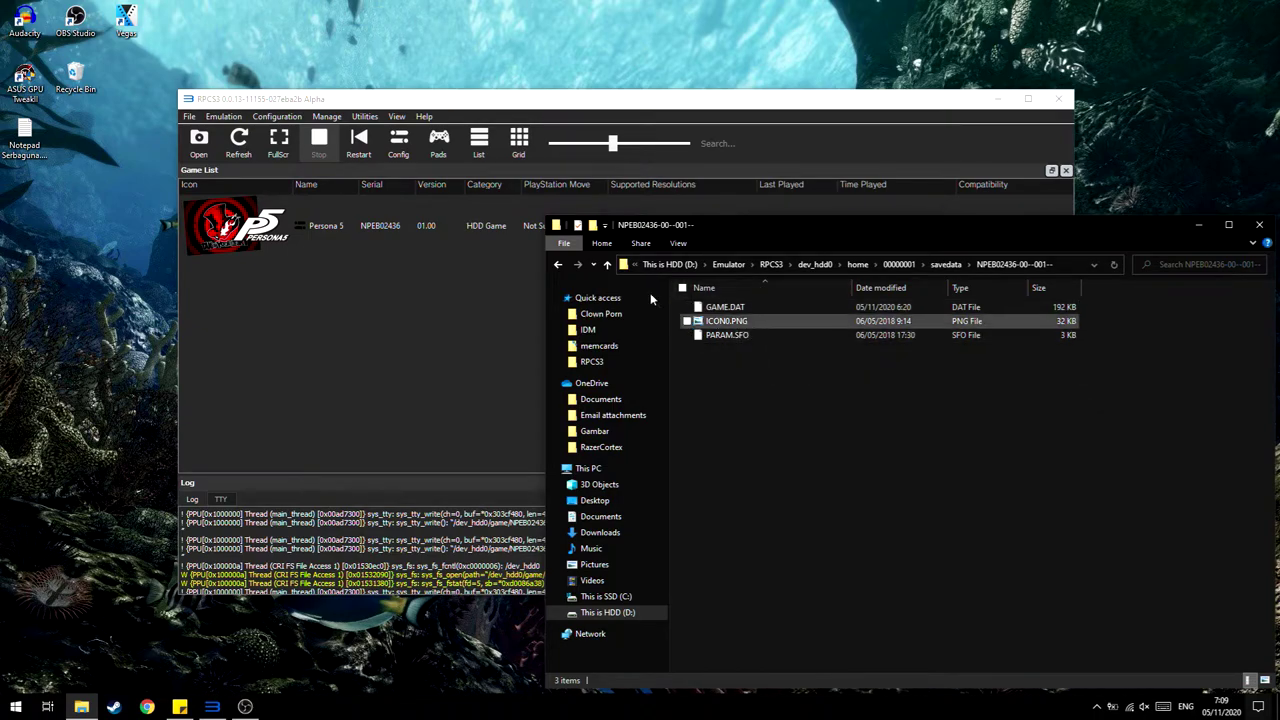
click(557, 265)
double_click(744, 321)
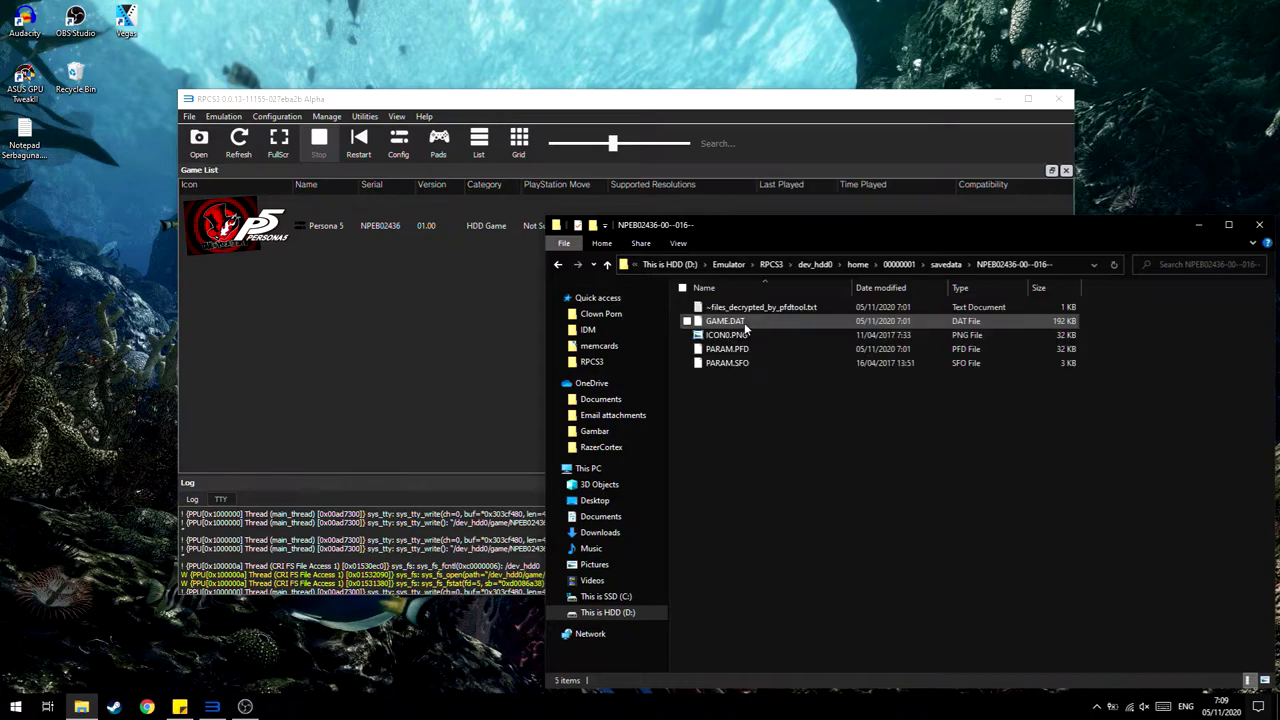
click(688, 349)
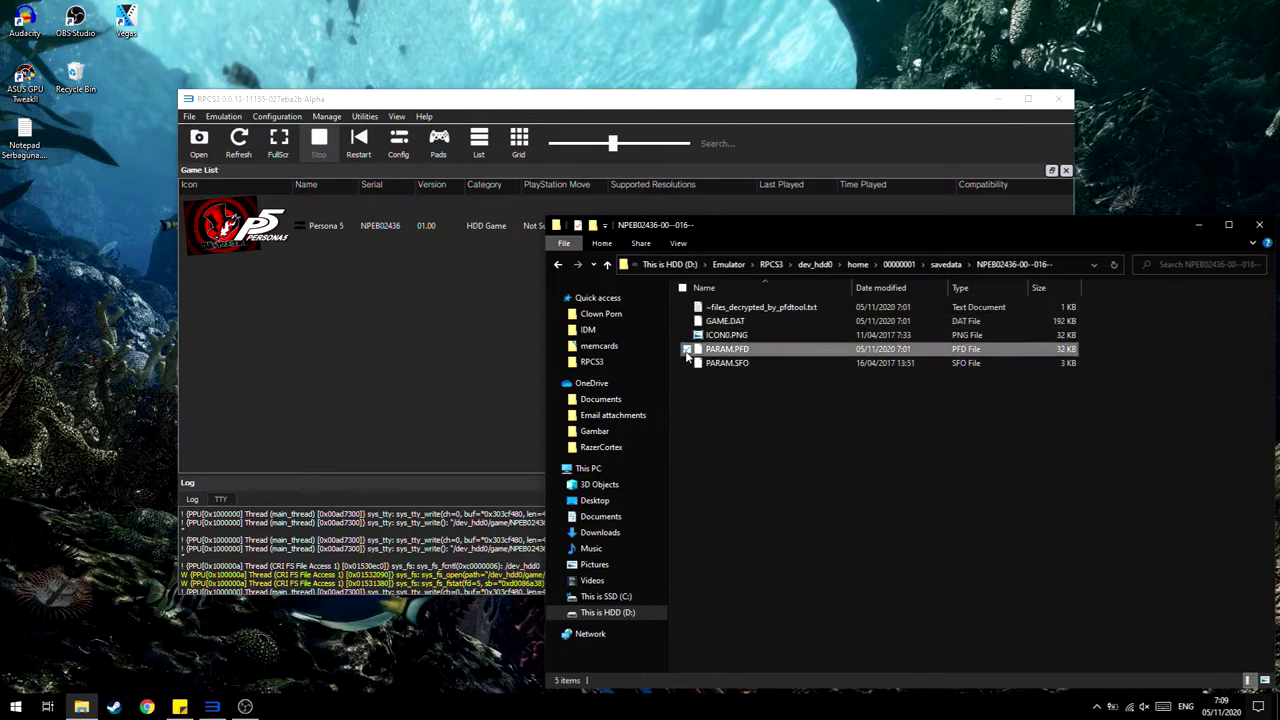
click(687, 308)
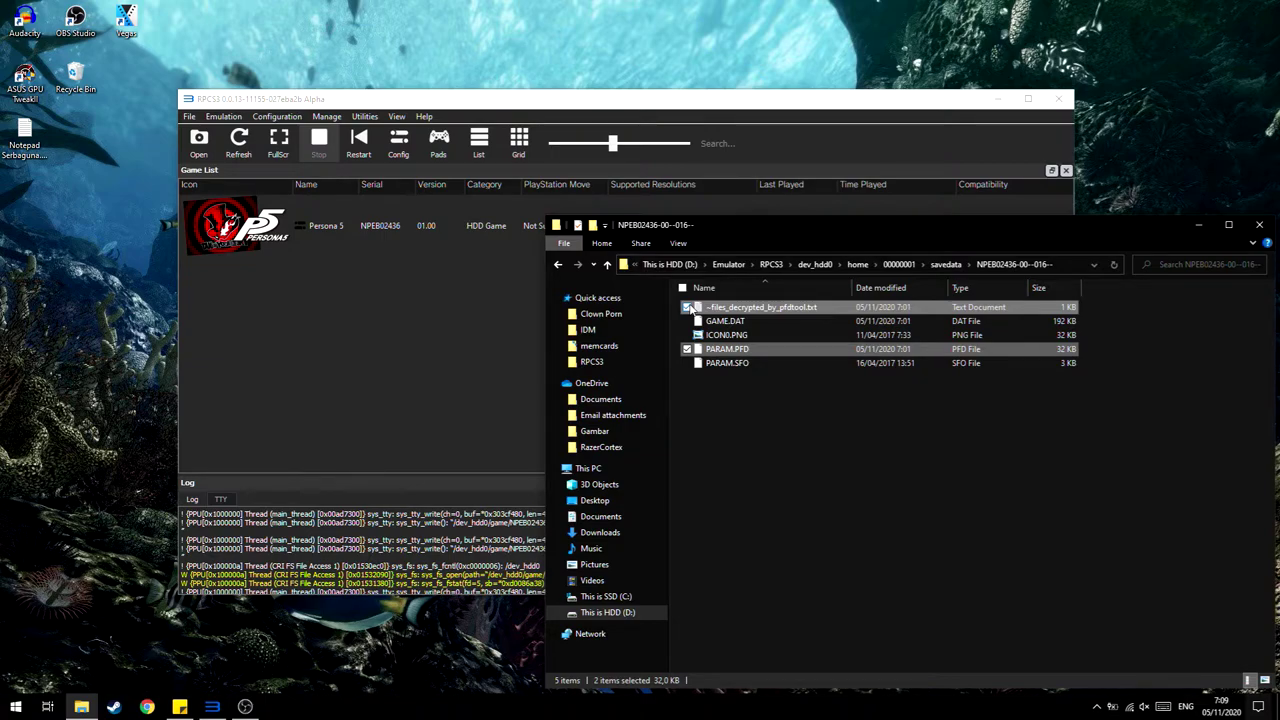
key(shift+Delete)
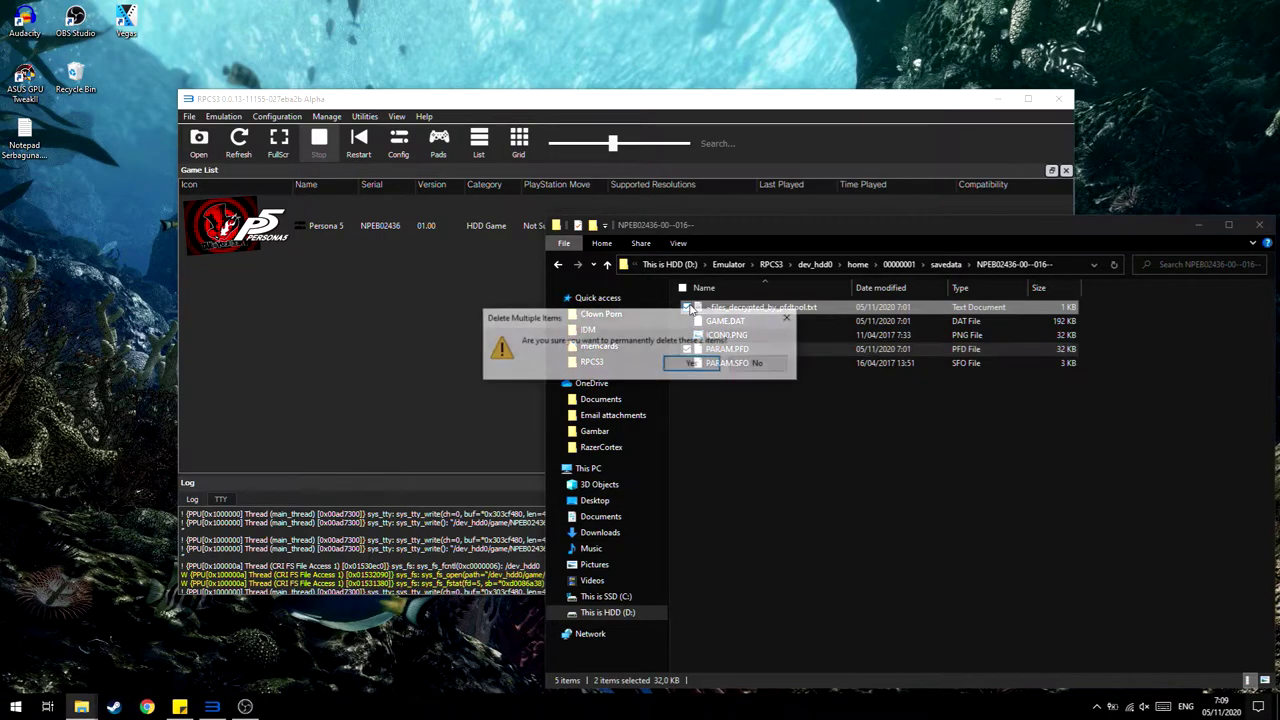
key(Return)
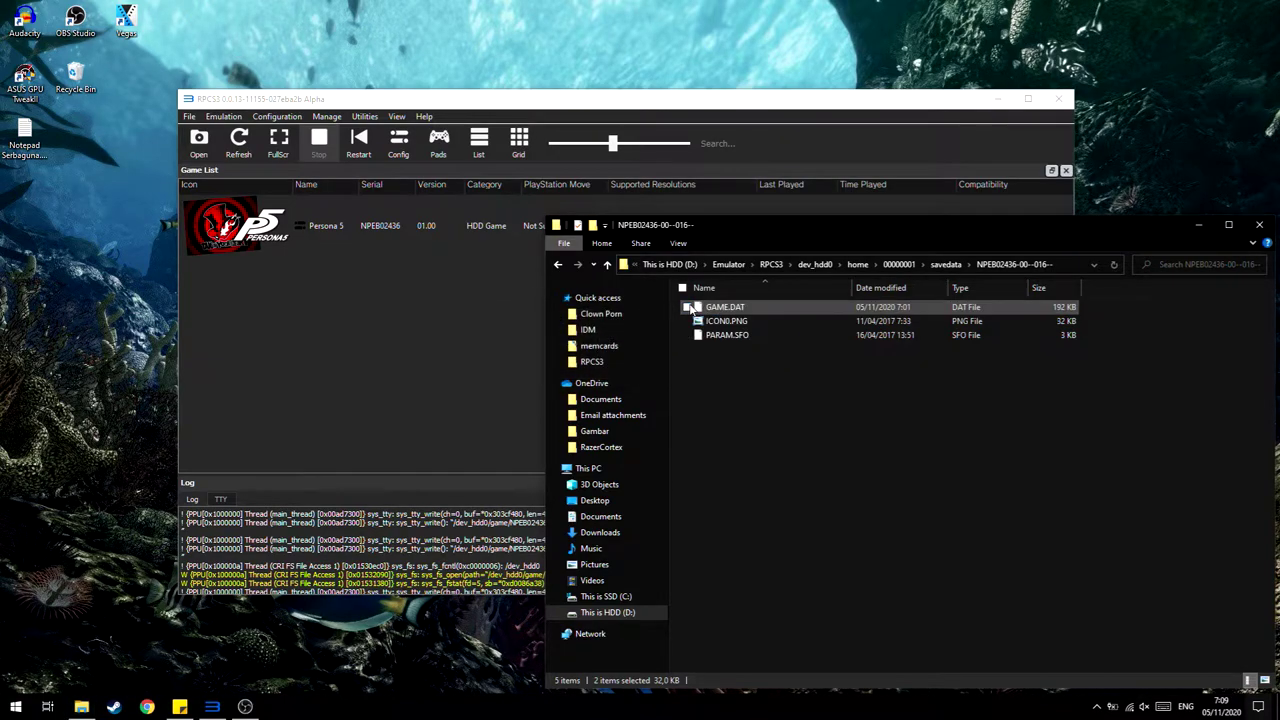
- Switch to RPCS3, boot Persona 5 from the game list, and minimize the save folder window
click(434, 385)
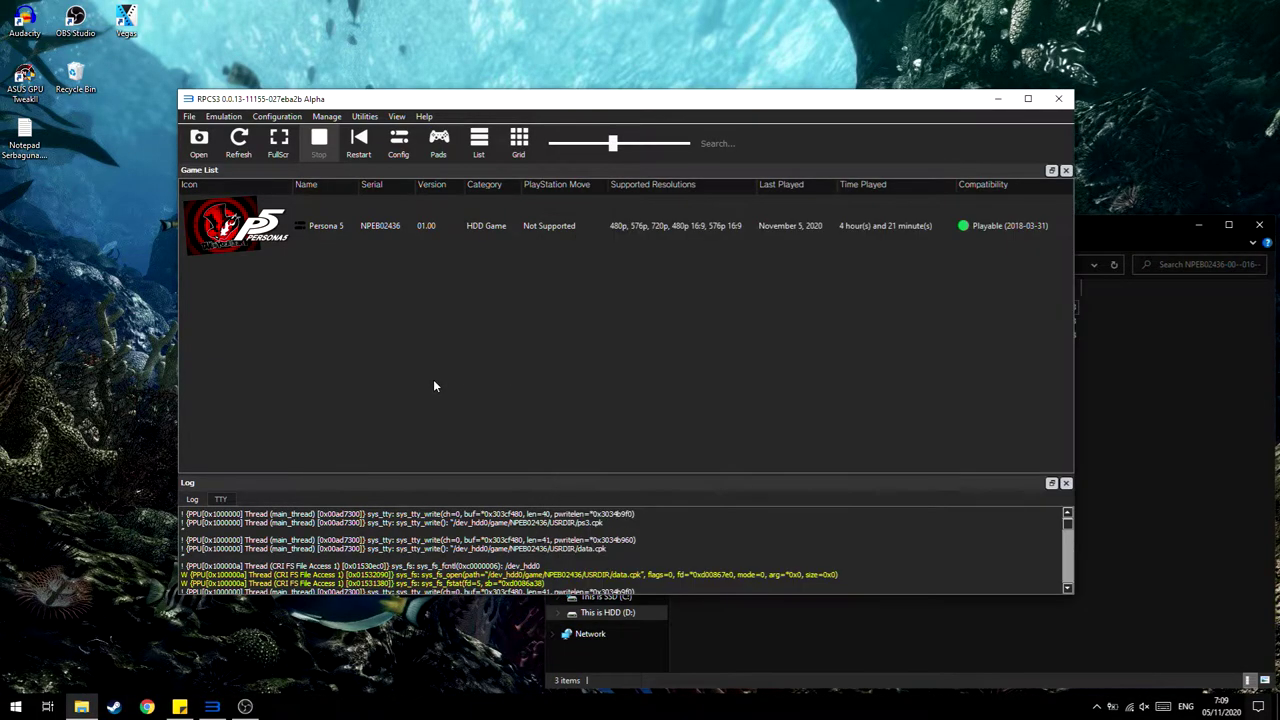
click(538, 221)
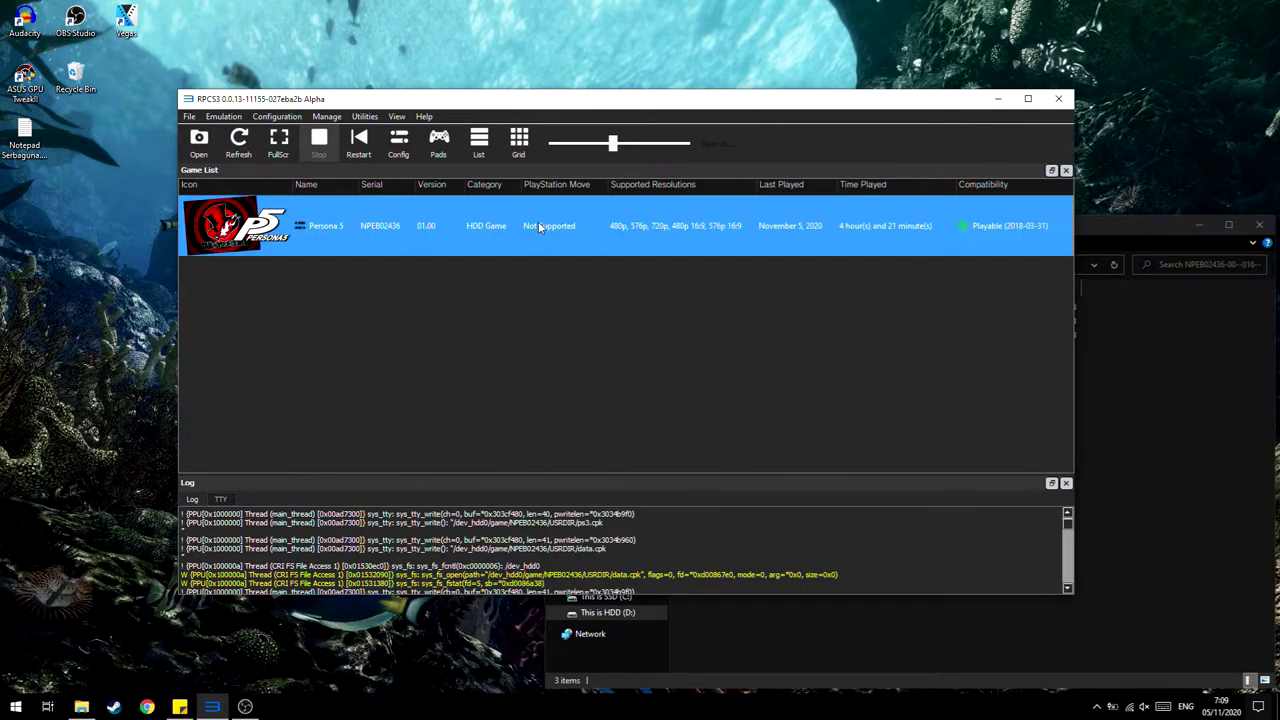
click(1164, 496)
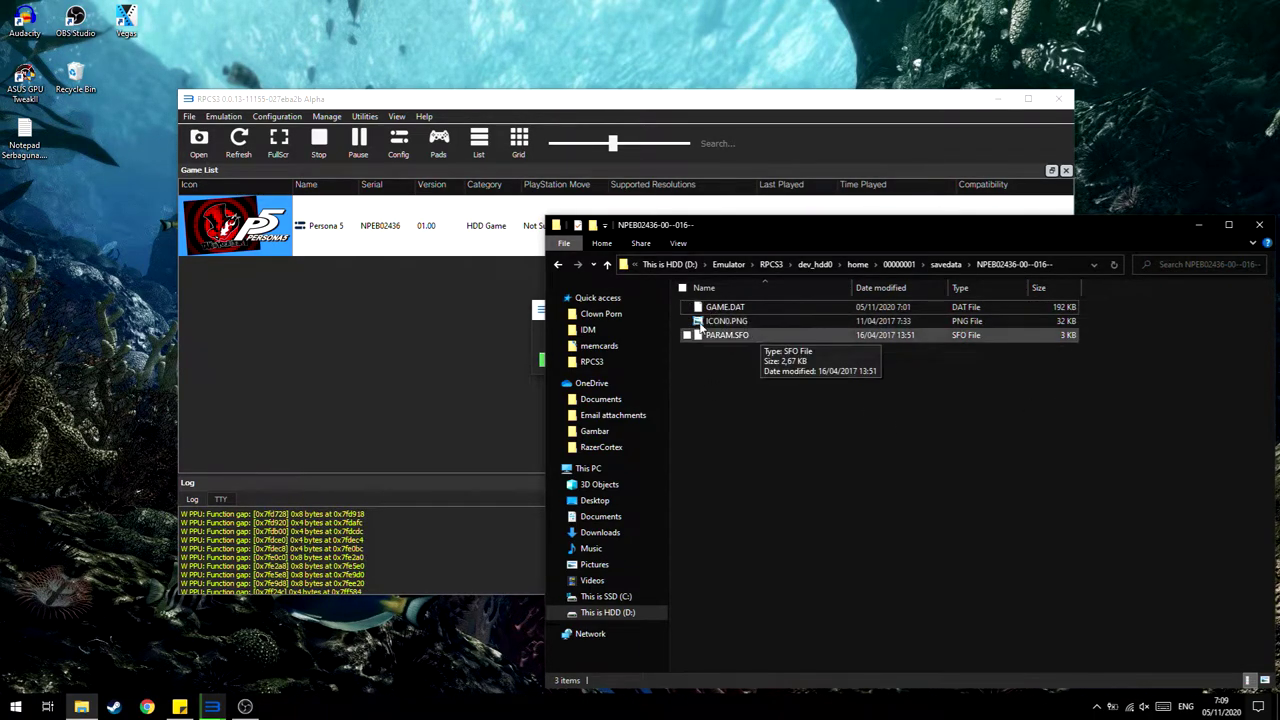
click(735, 337)
drag(1163, 437, 760, 308)
click(1122, 370)
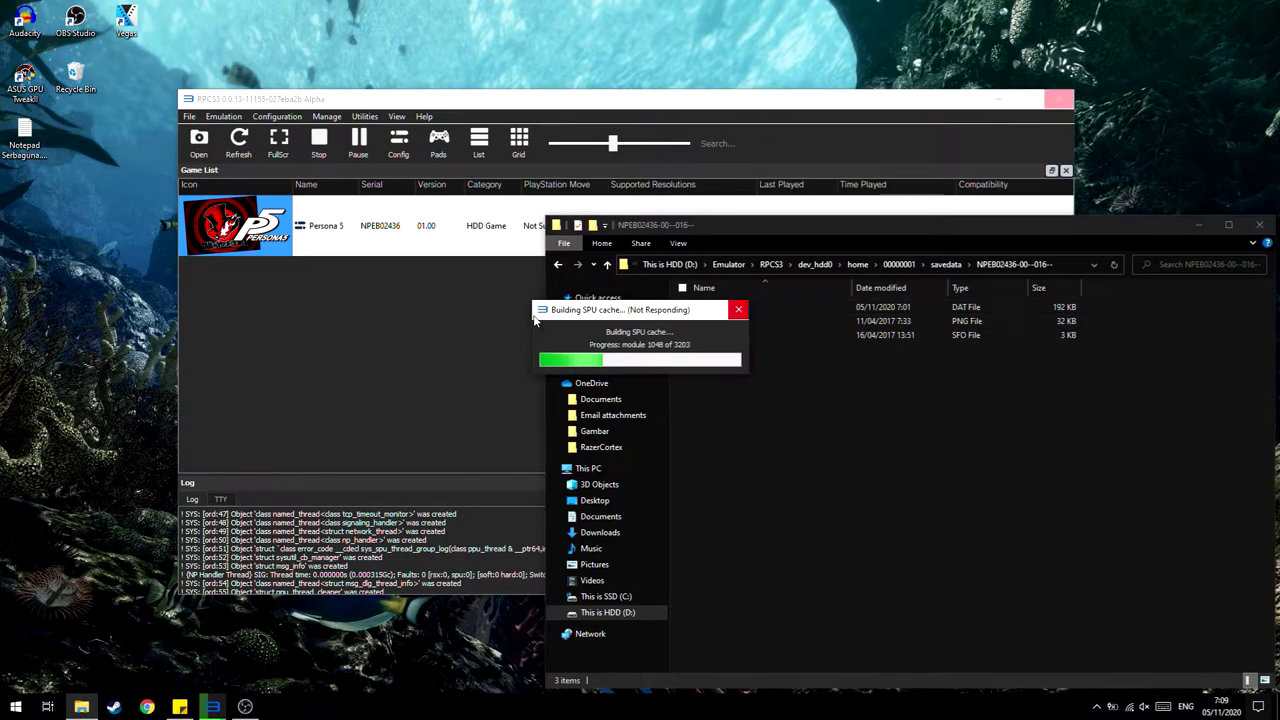
click(1200, 226)
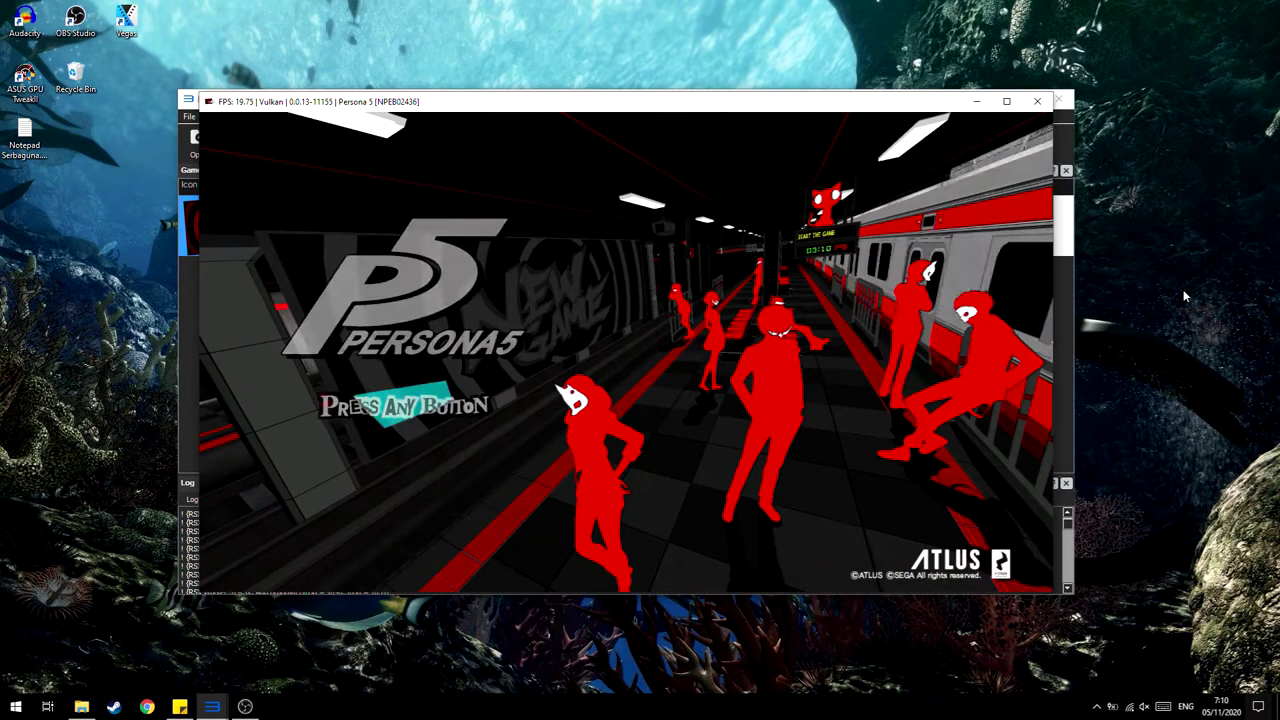
- Load save No. 16 from the Persona 5 title screen and close the Hints tutorial
key(Return)
key(Return)
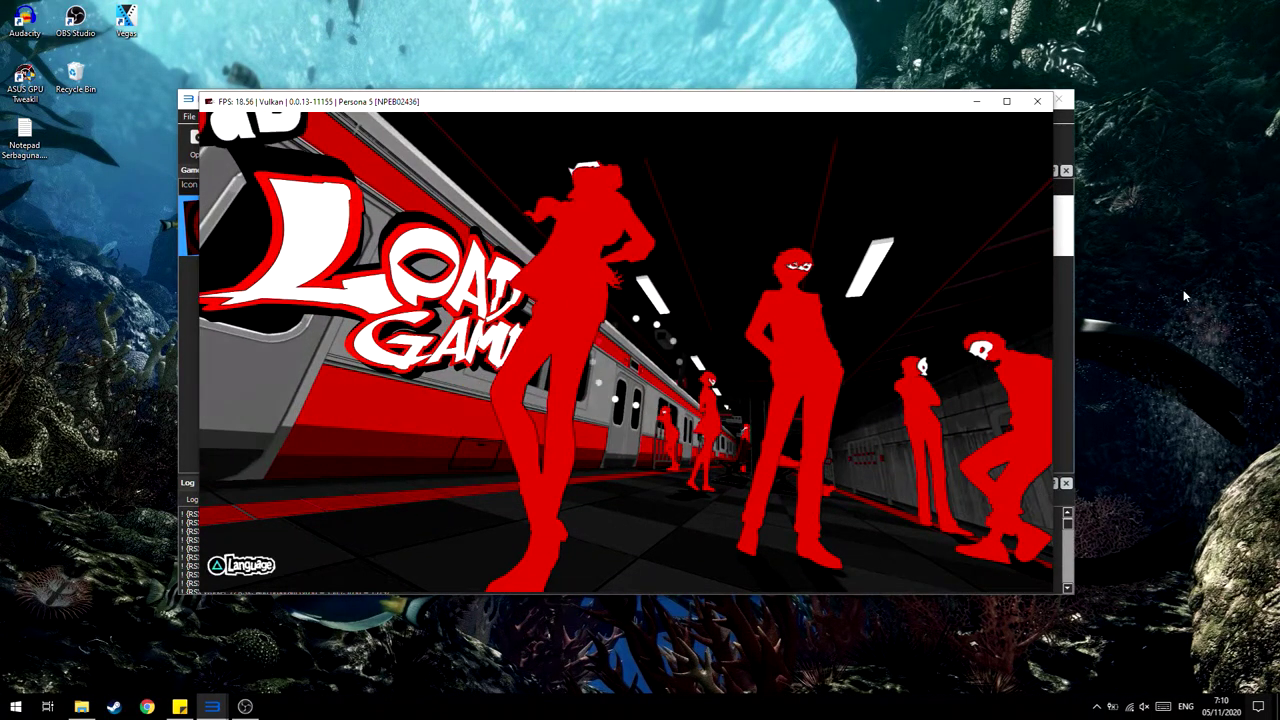
key(Return)
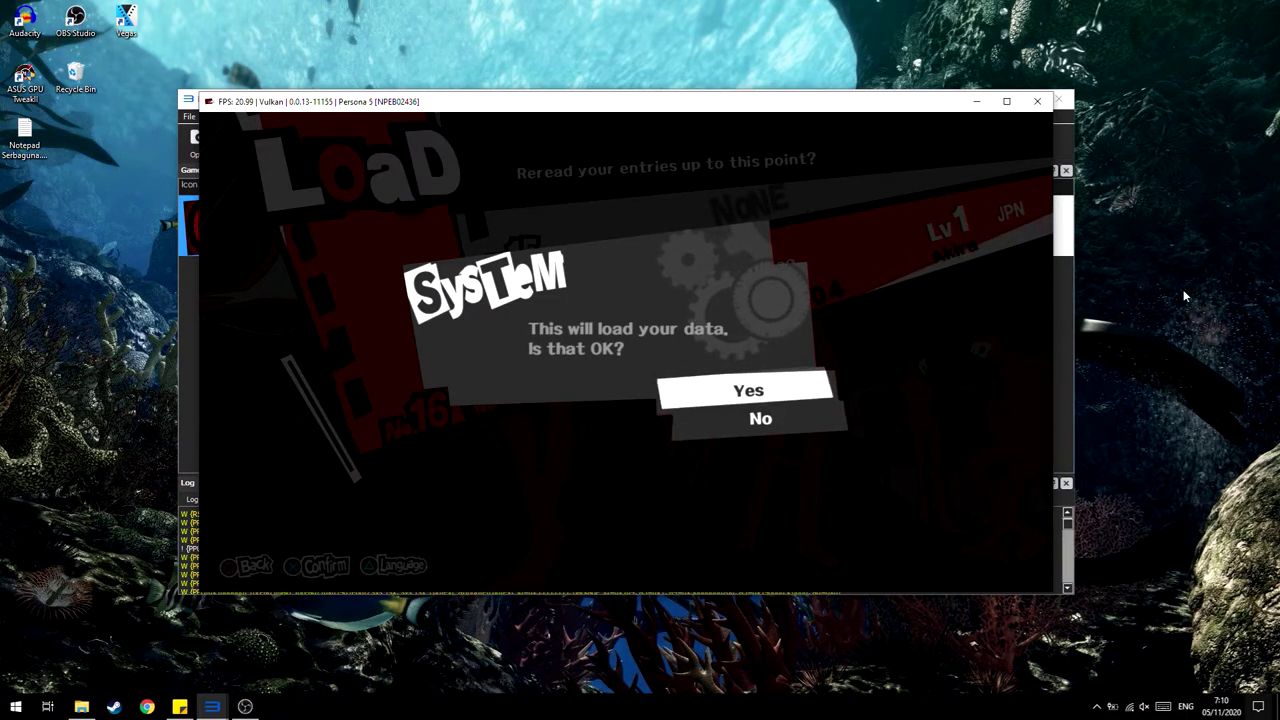
key(x)
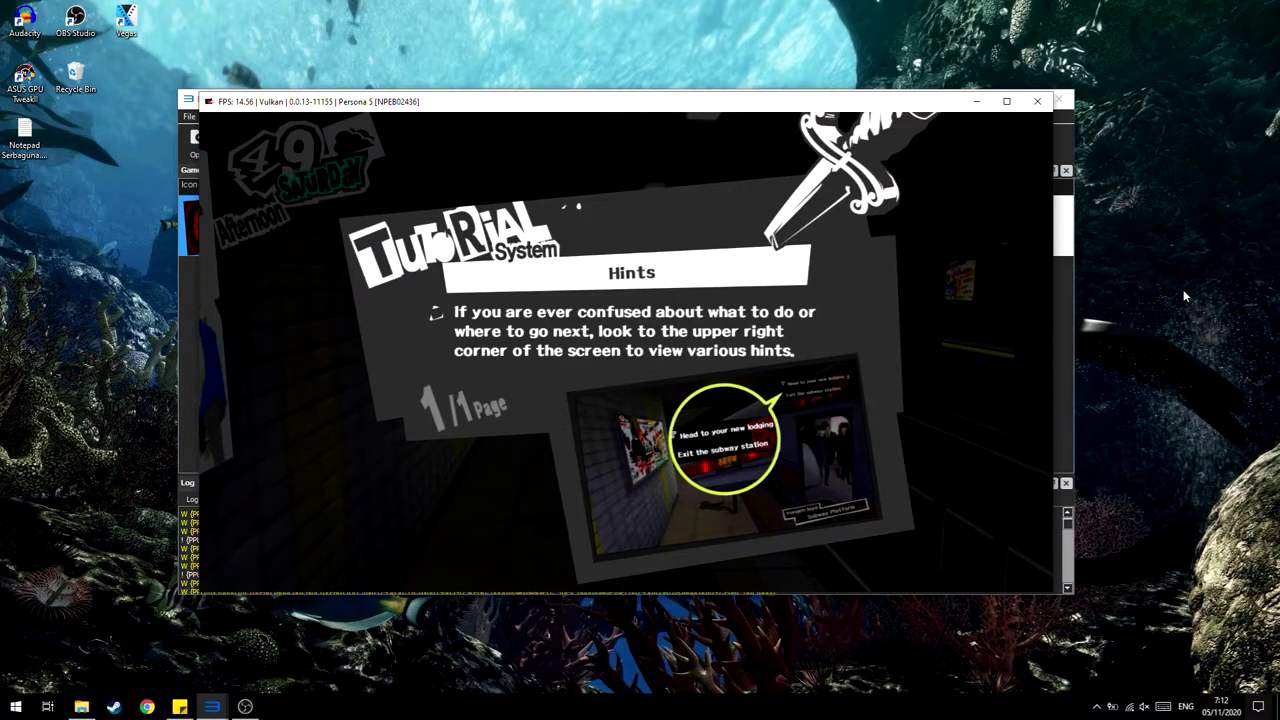
key(x)
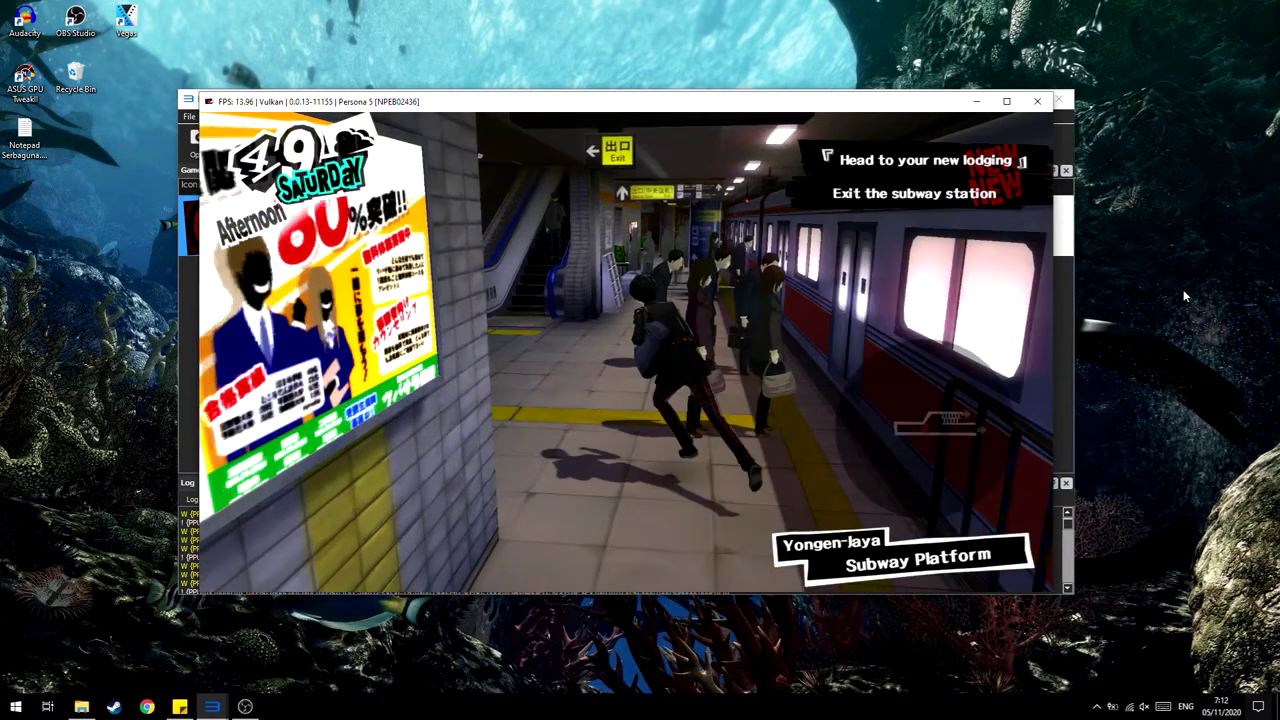